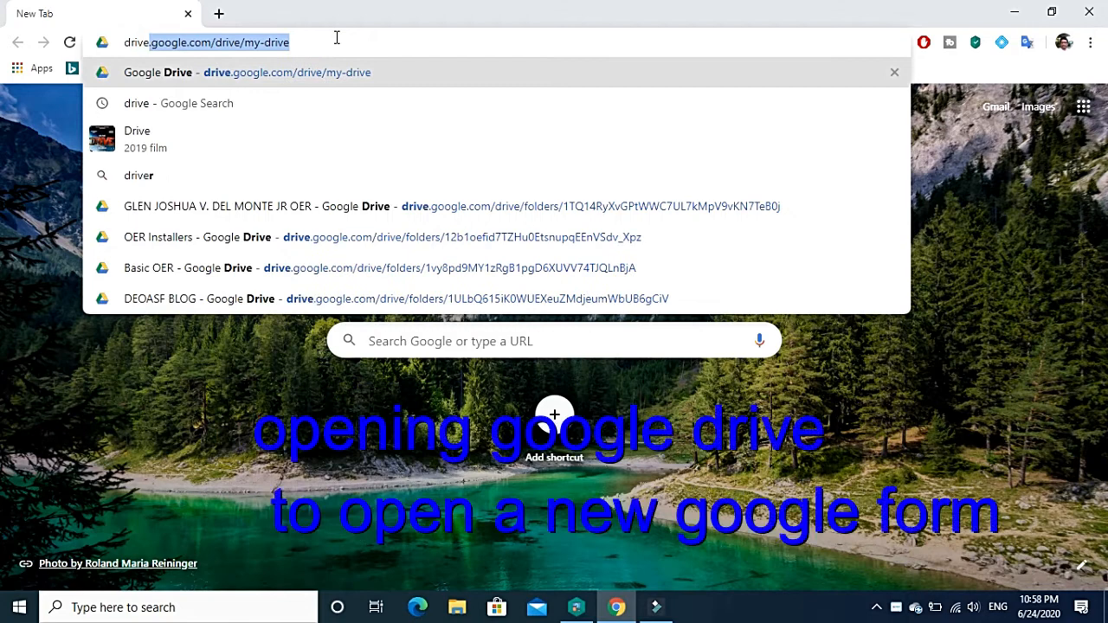
- Open My Drive in the browser and create a new blank Google Form
{"action": "key", "text": "Return"}
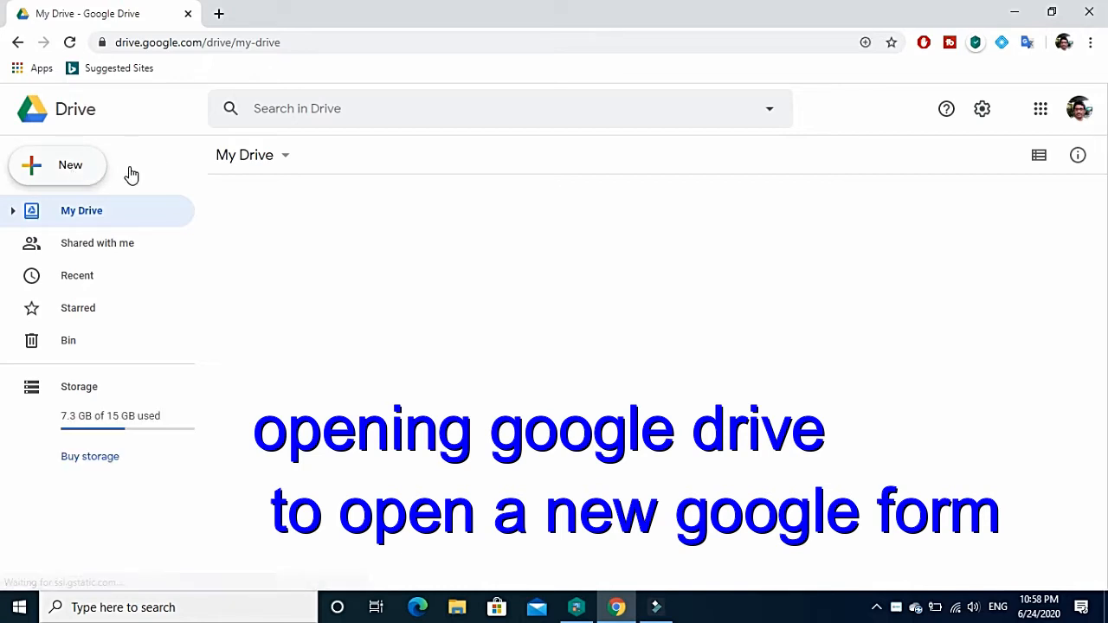
{"action": "left_click", "coordinate": [76, 169]}
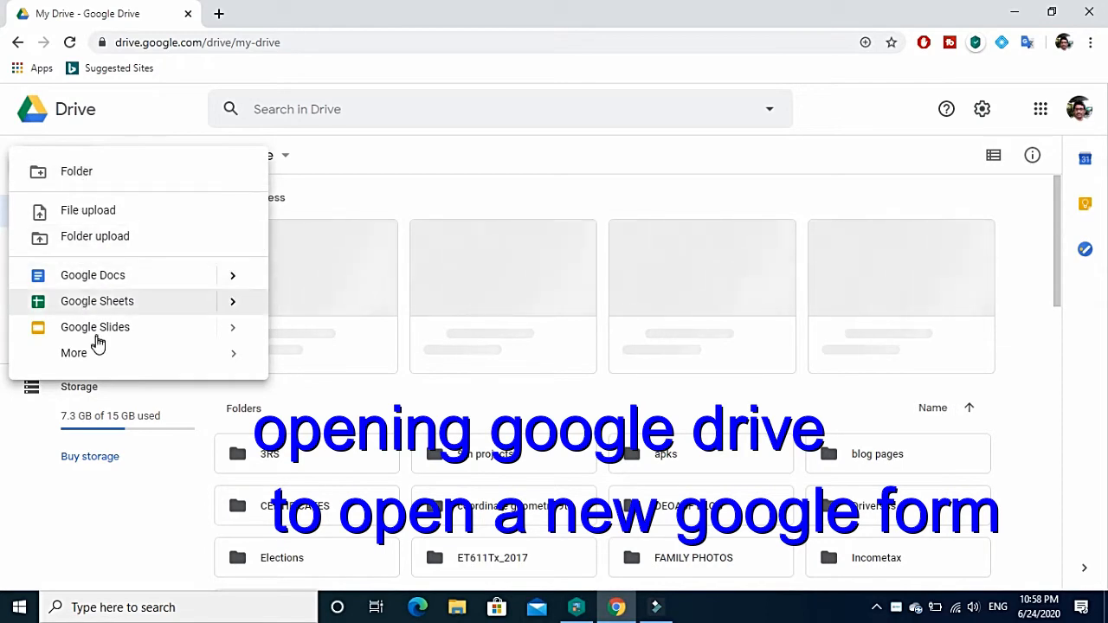
{"action": "mouse_move", "coordinate": [87, 356]}
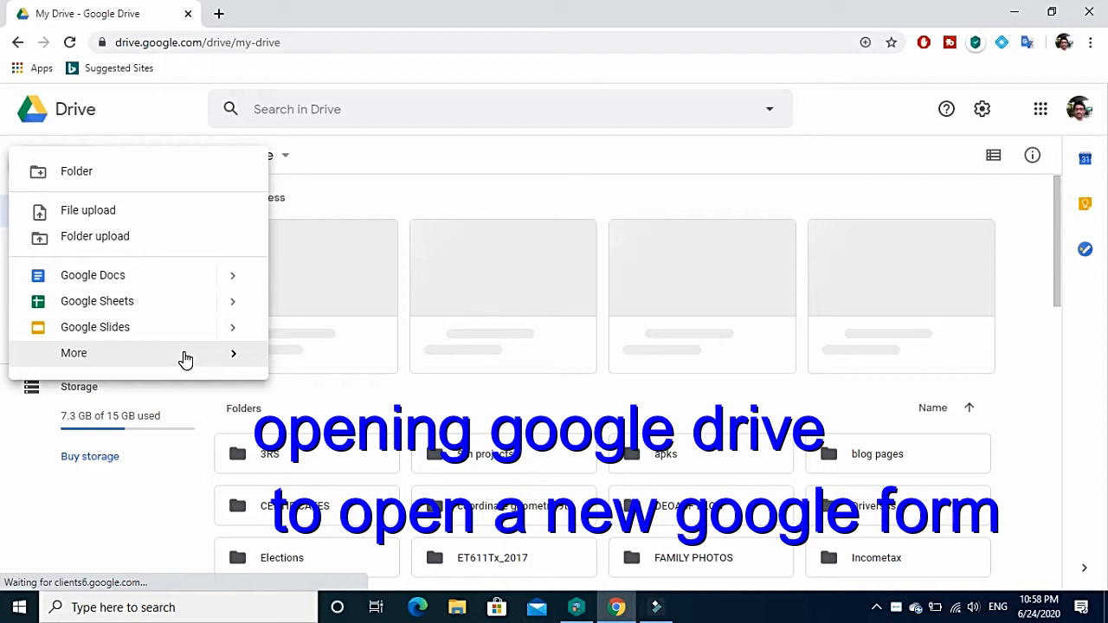
{"action": "mouse_move", "coordinate": [177, 356]}
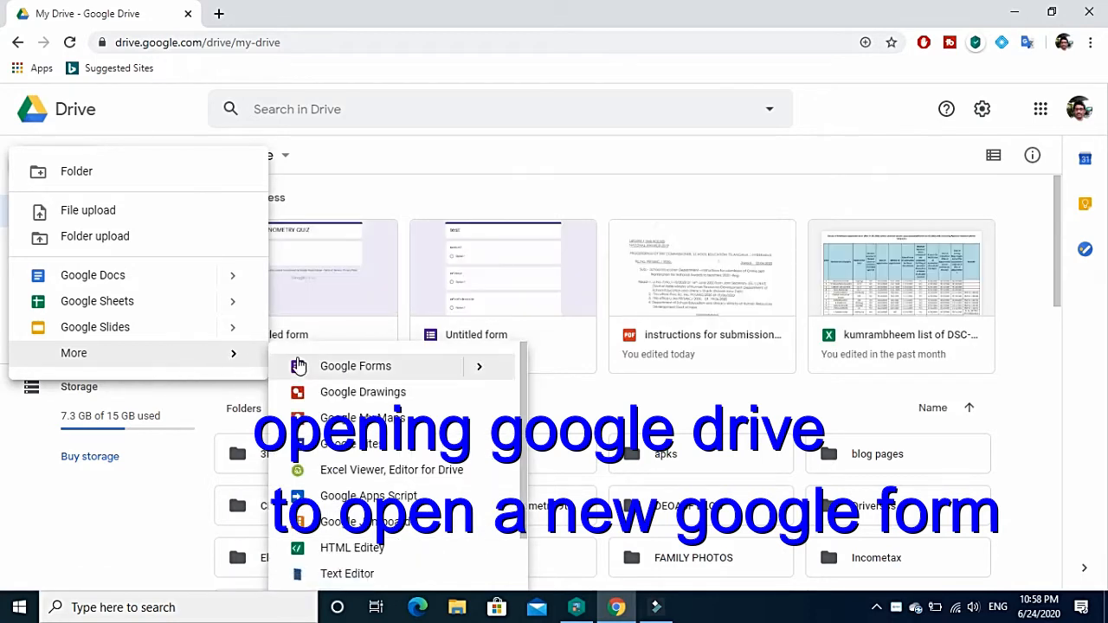
{"action": "left_click", "coordinate": [366, 369]}
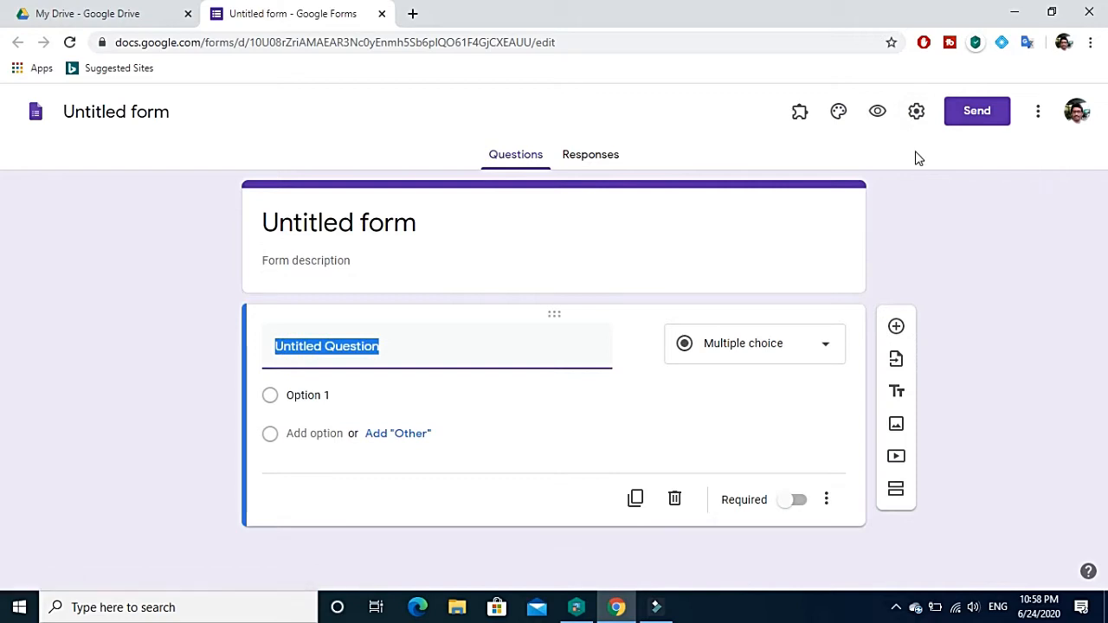
- Turn on "Make this a quiz" in the form's settings and save the settings
{"action": "left_click", "coordinate": [919, 115]}
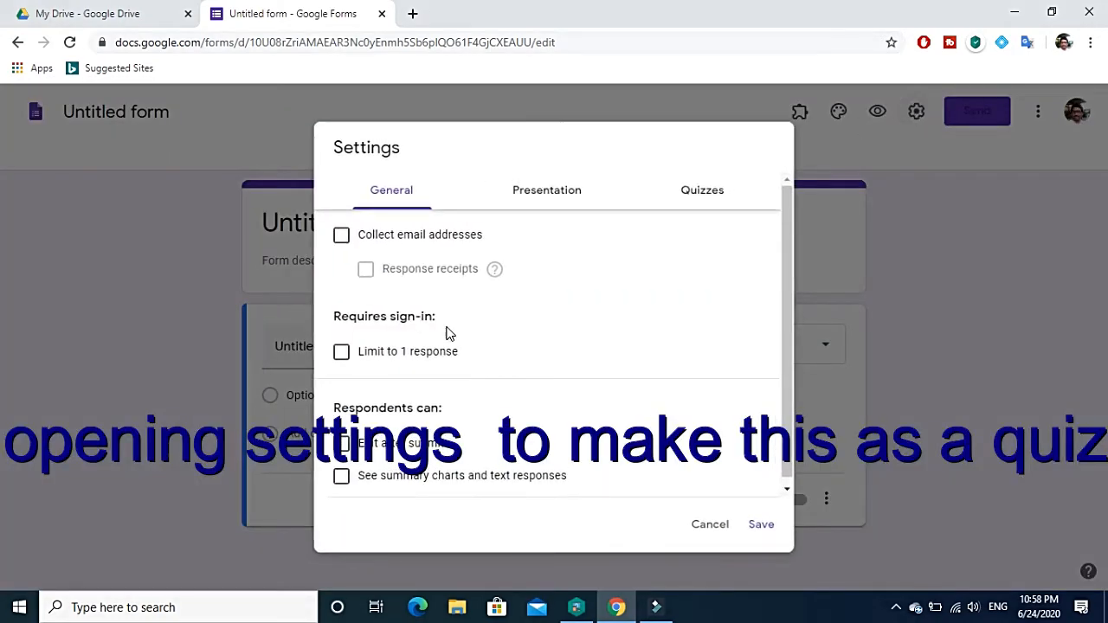
{"action": "left_click", "coordinate": [552, 191]}
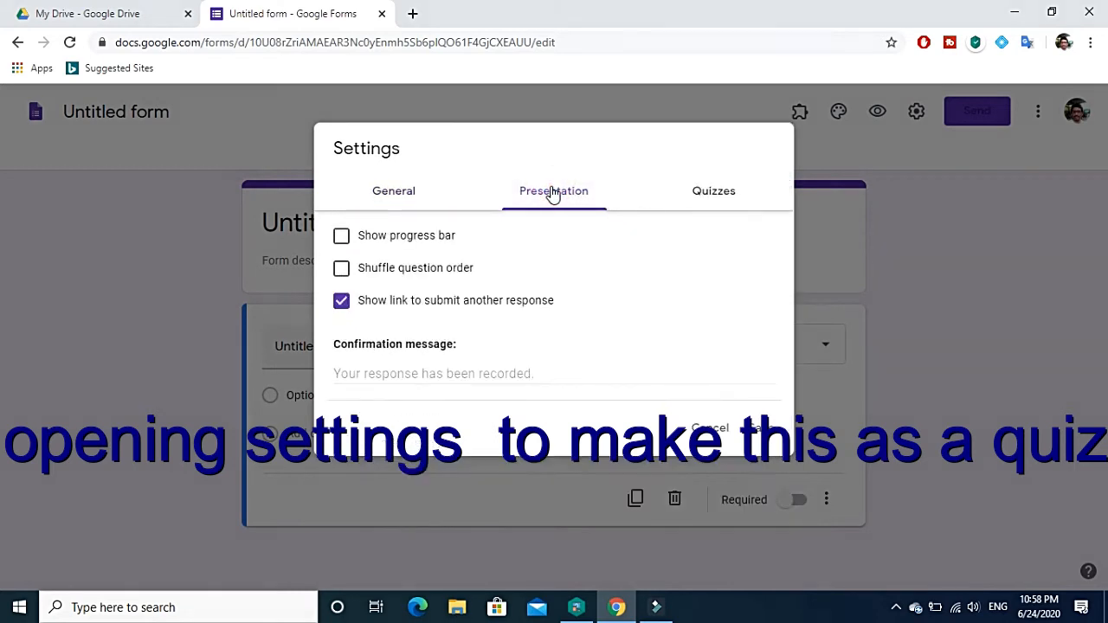
{"action": "left_click", "coordinate": [734, 196]}
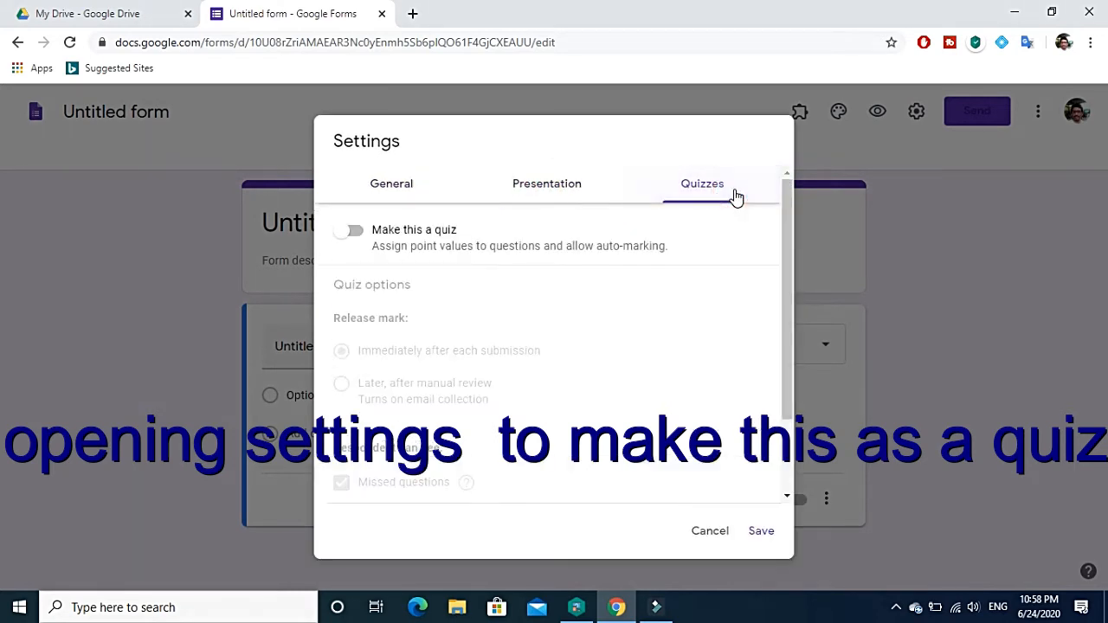
{"action": "left_click", "coordinate": [360, 235]}
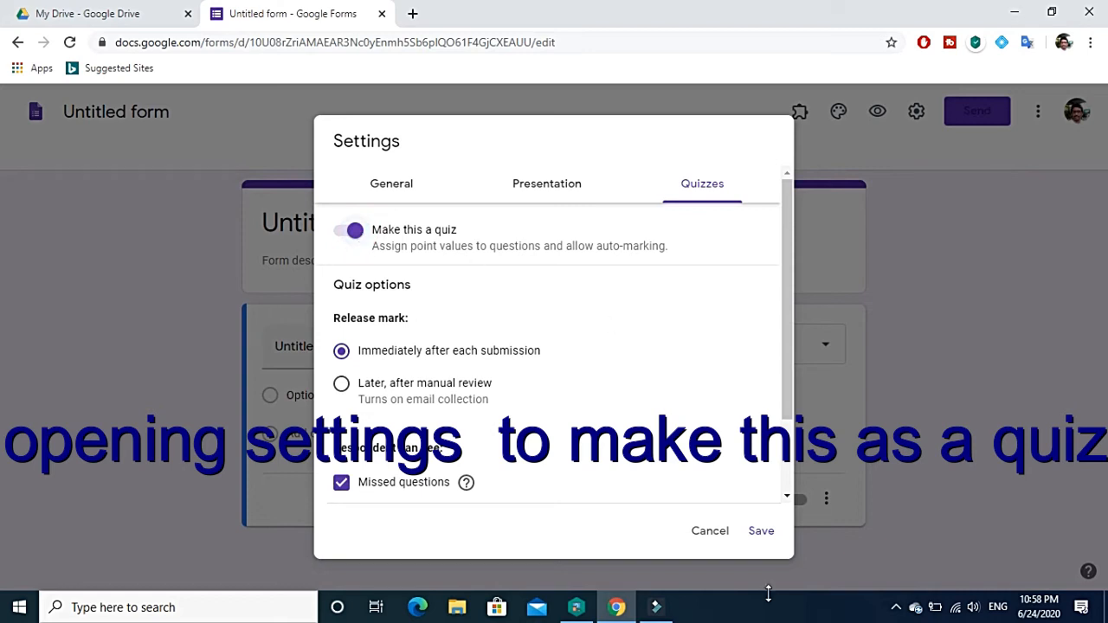
{"action": "left_click", "coordinate": [761, 530]}
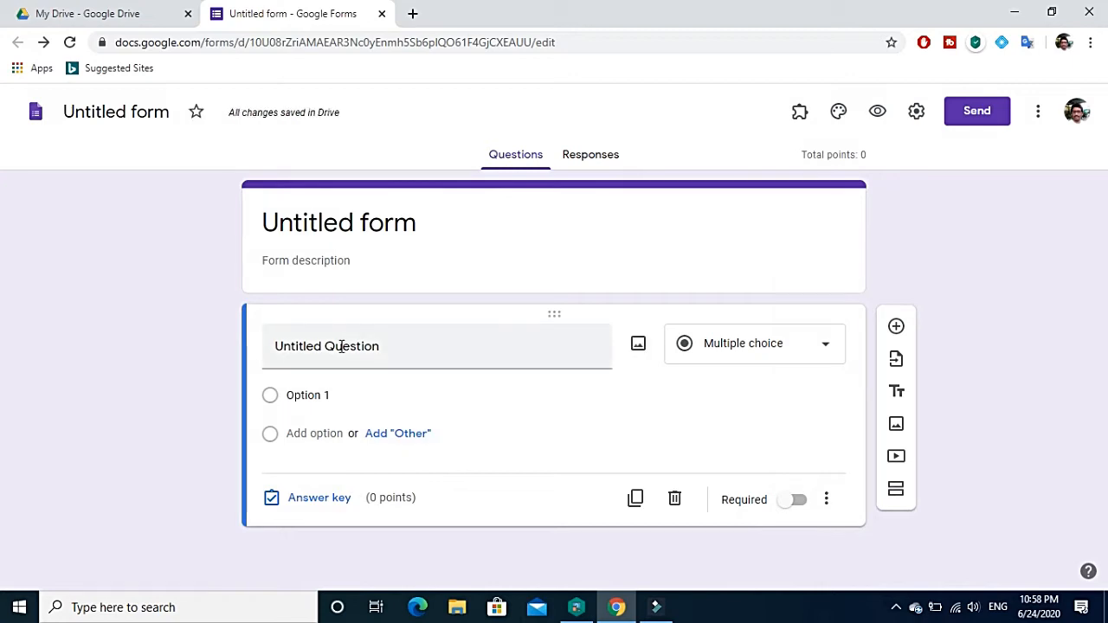
- Replace the title in the form's header with "mathematics quiz"
{"action": "left_click", "coordinate": [417, 224]}
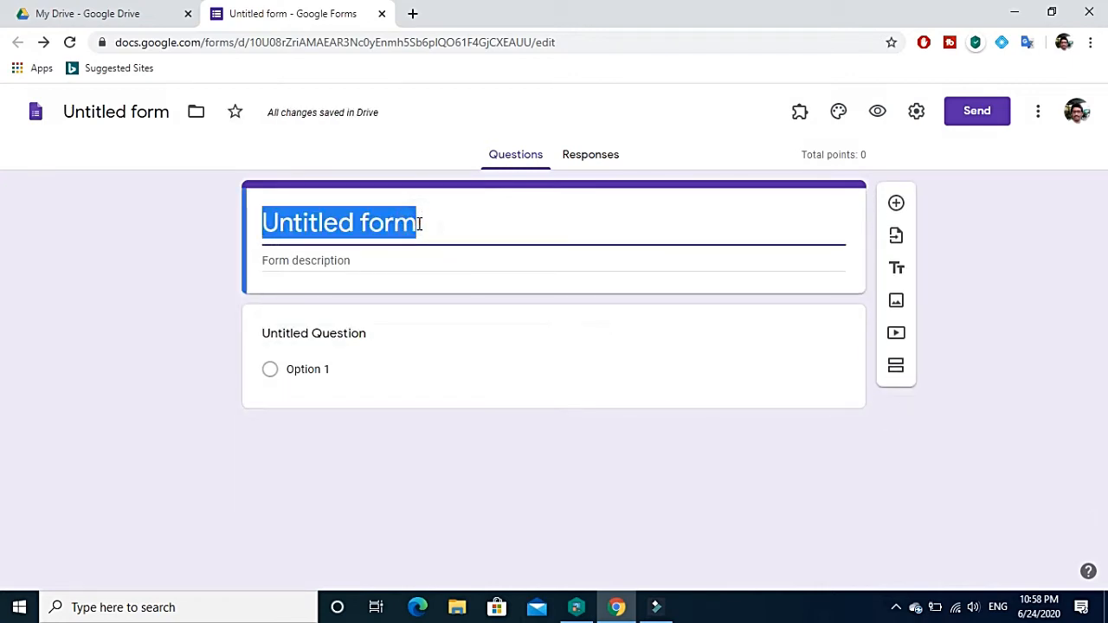
{"action": "type", "text": "ma"}
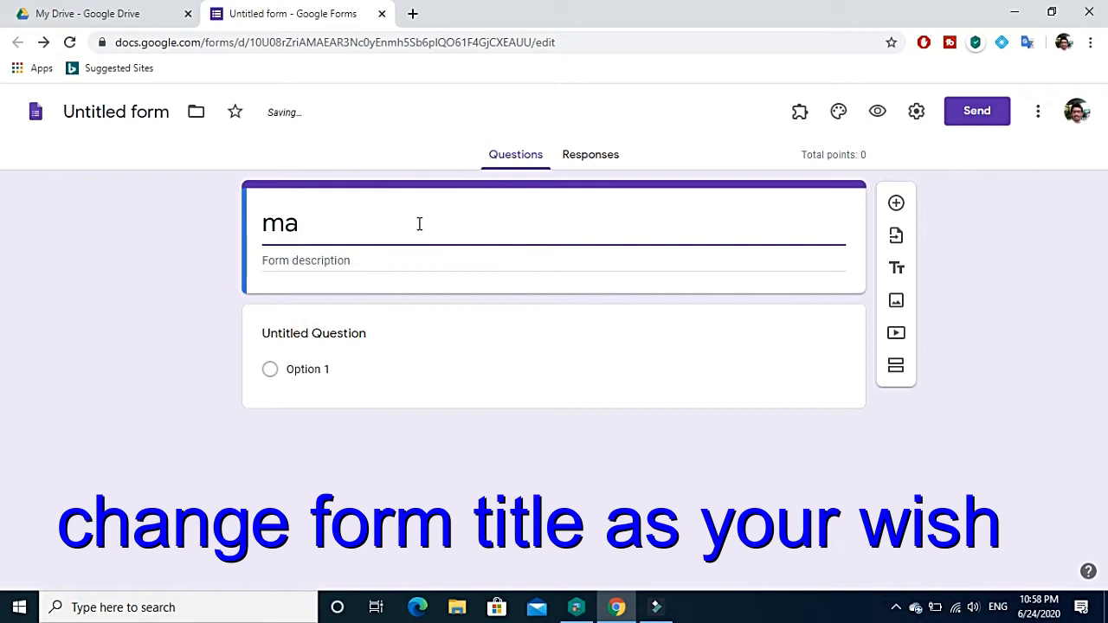
{"action": "type", "text": "thematic"}
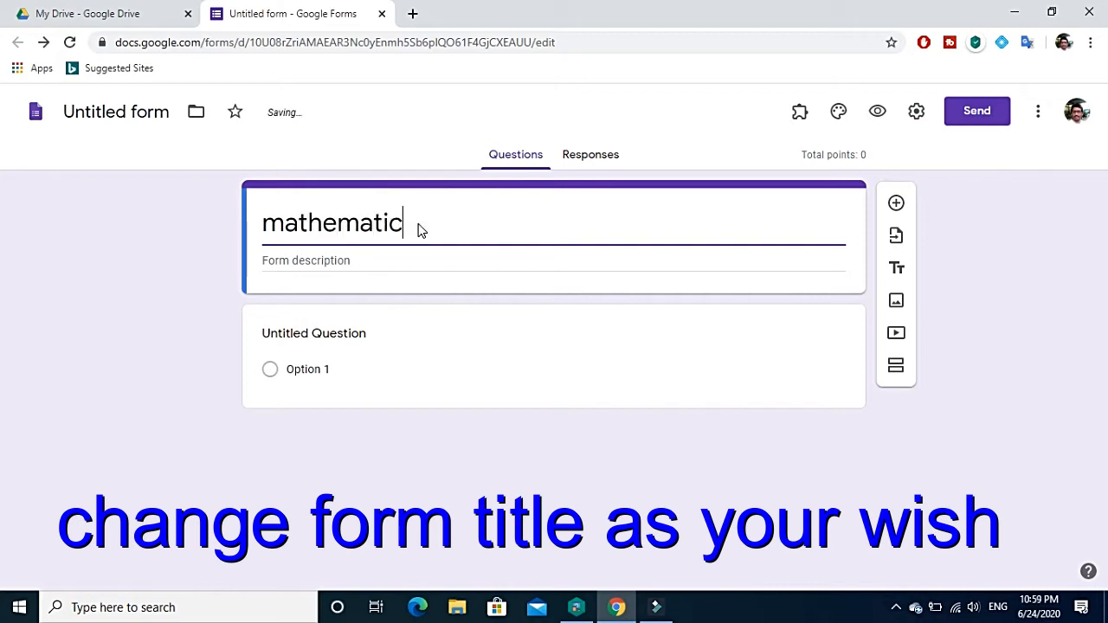
{"action": "type", "text": "s quiz"}
{"action": "left_click", "coordinate": [353, 334]}
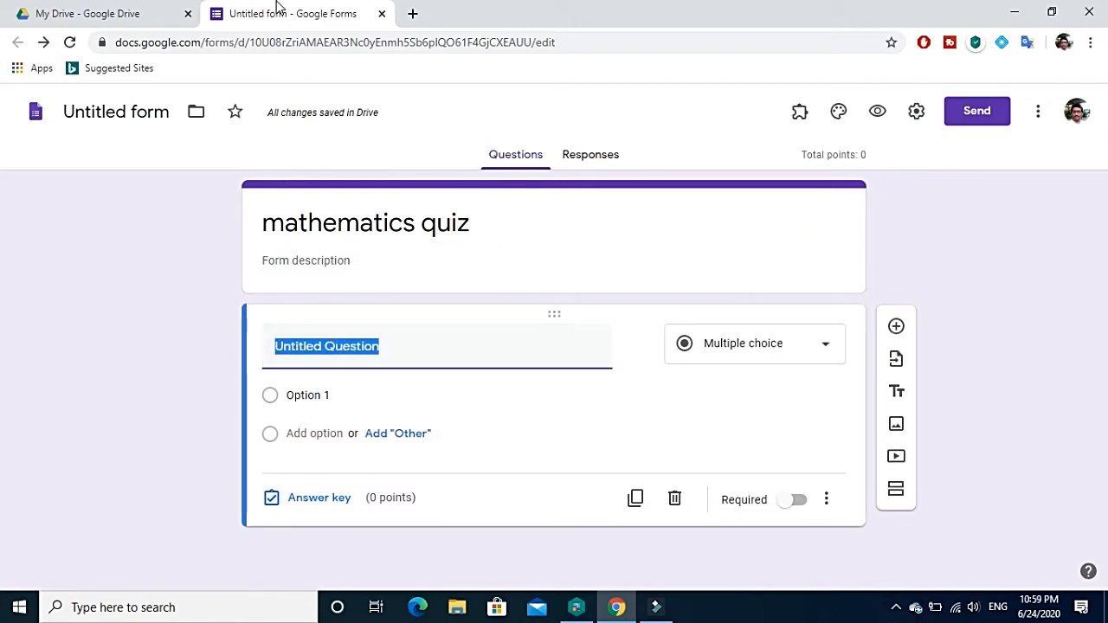
- Search for "online maths keyboard" in a new browser tab and open the math.typeit.org result
{"action": "left_click", "coordinate": [415, 14]}
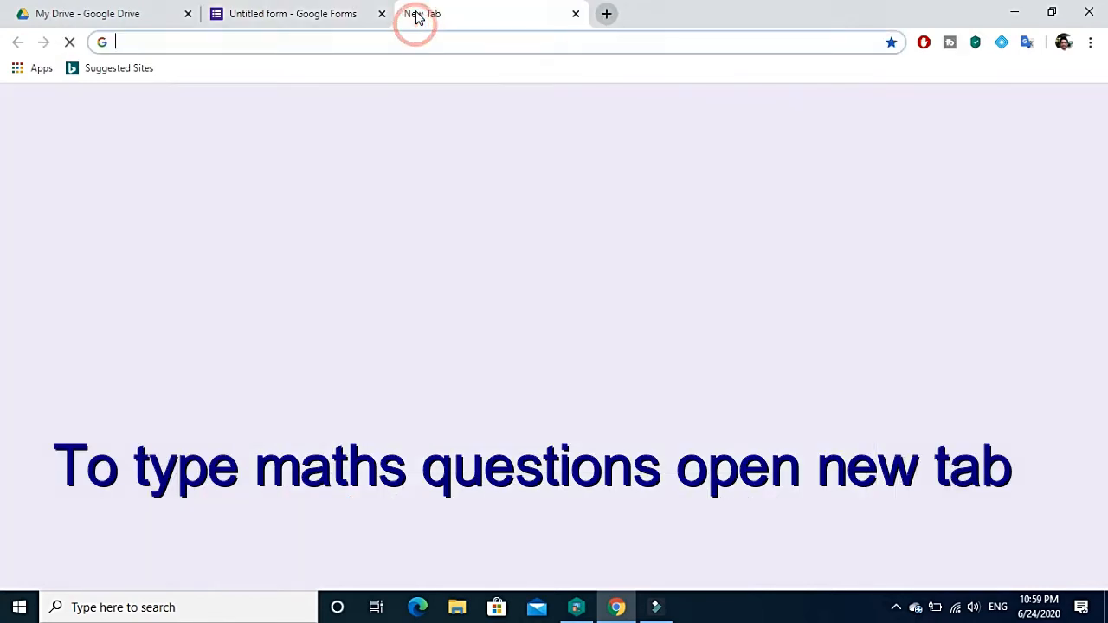
{"action": "left_click", "coordinate": [423, 38]}
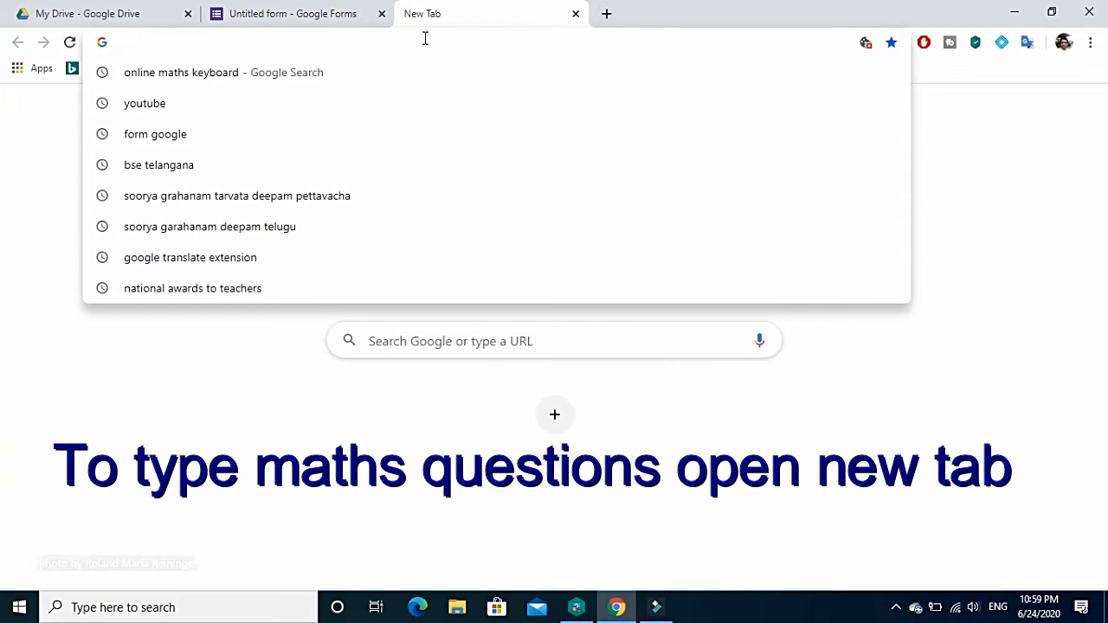
{"action": "type", "text": "on"}
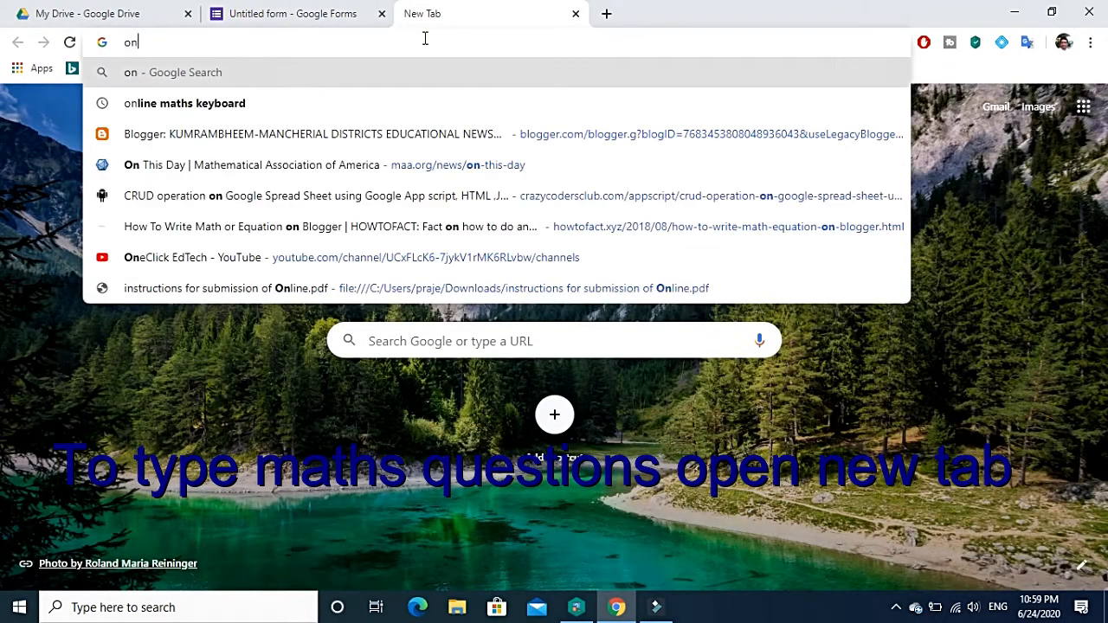
{"action": "type", "text": "line "}
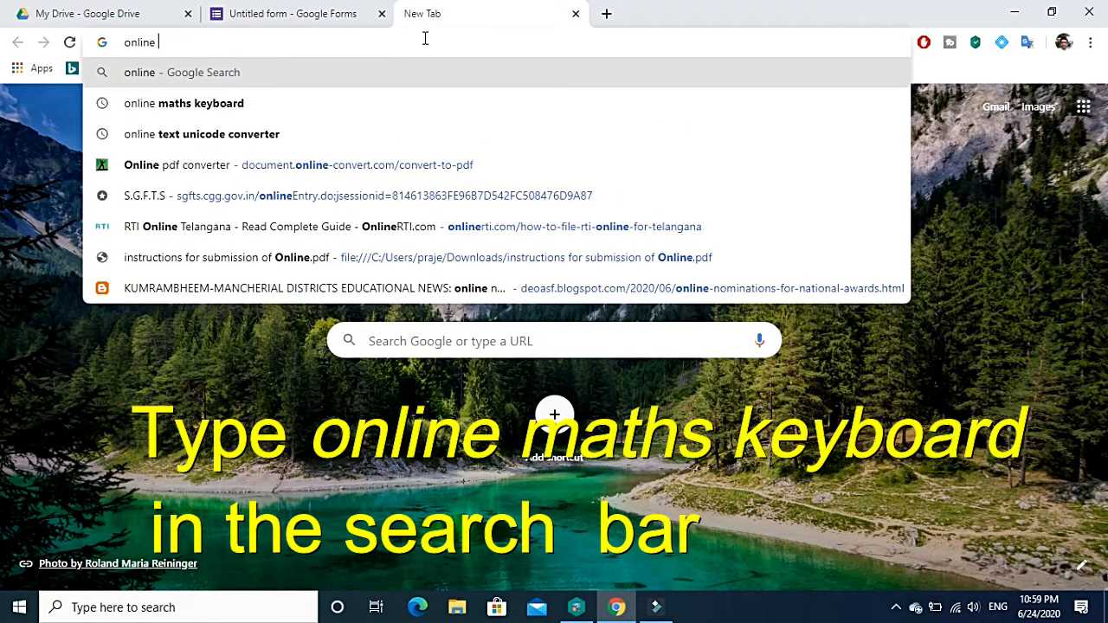
{"action": "type", "text": "math"}
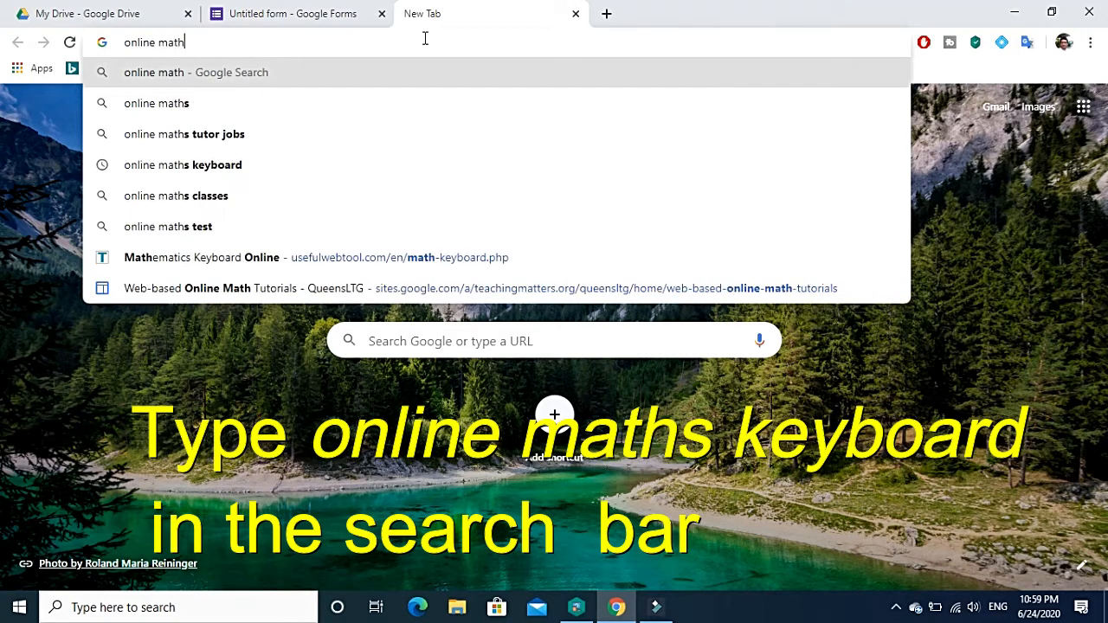
{"action": "type", "text": "s ke"}
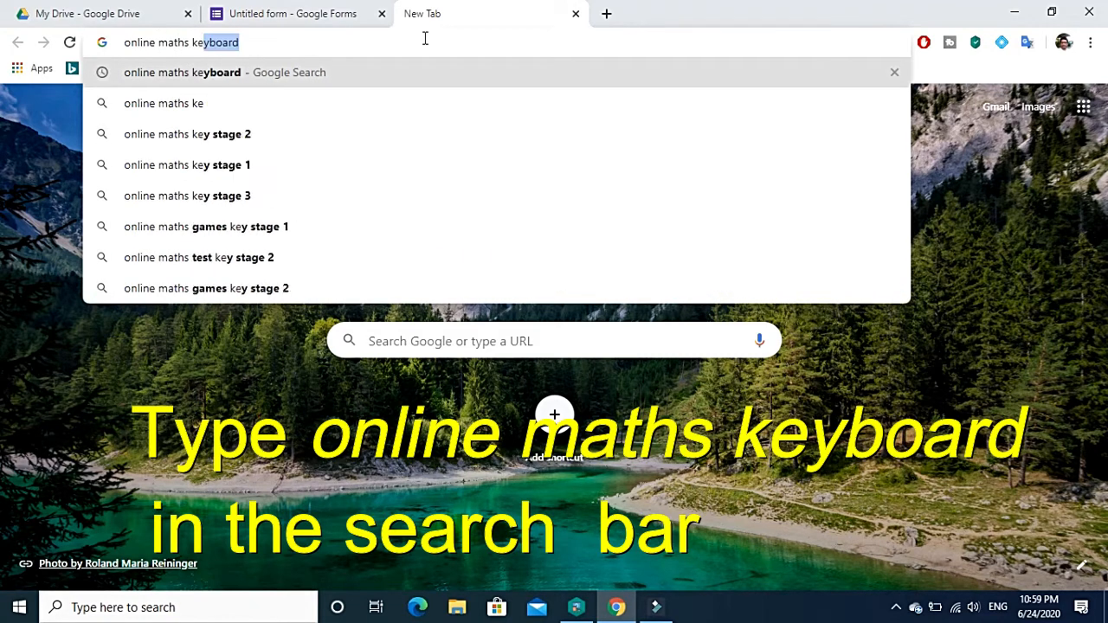
{"action": "type", "text": "yboard"}
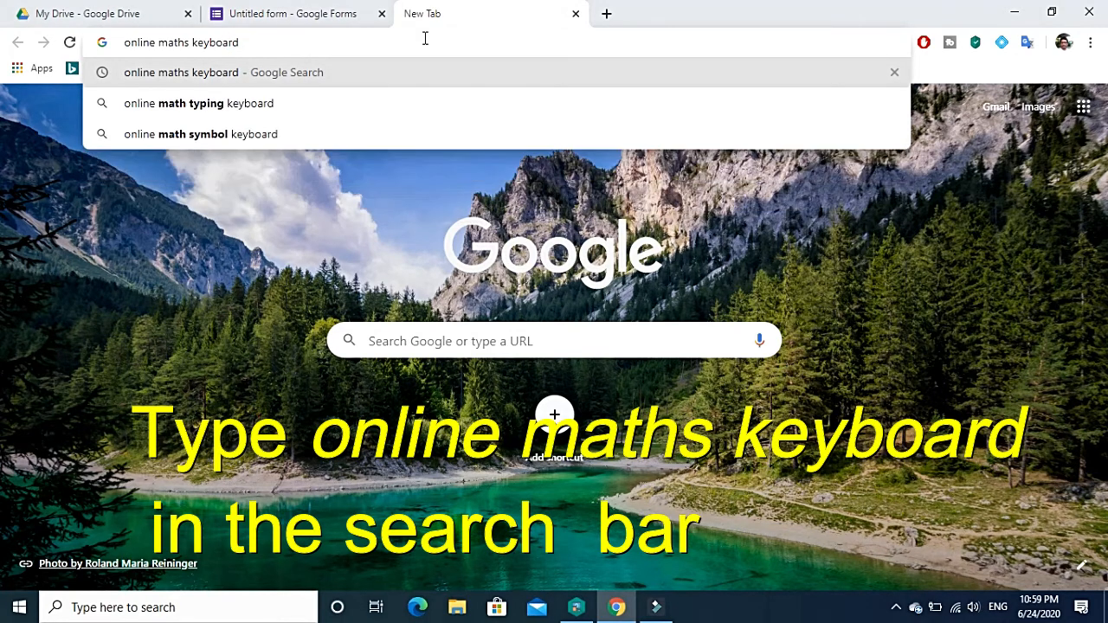
{"action": "key", "text": "Return"}
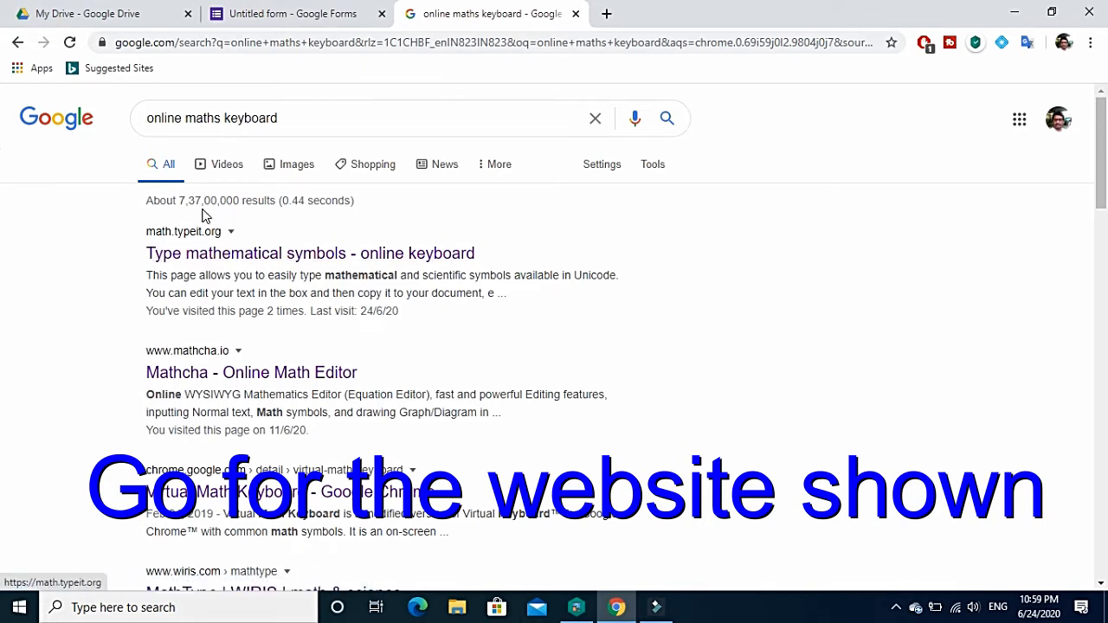
{"action": "left_click", "coordinate": [249, 258]}
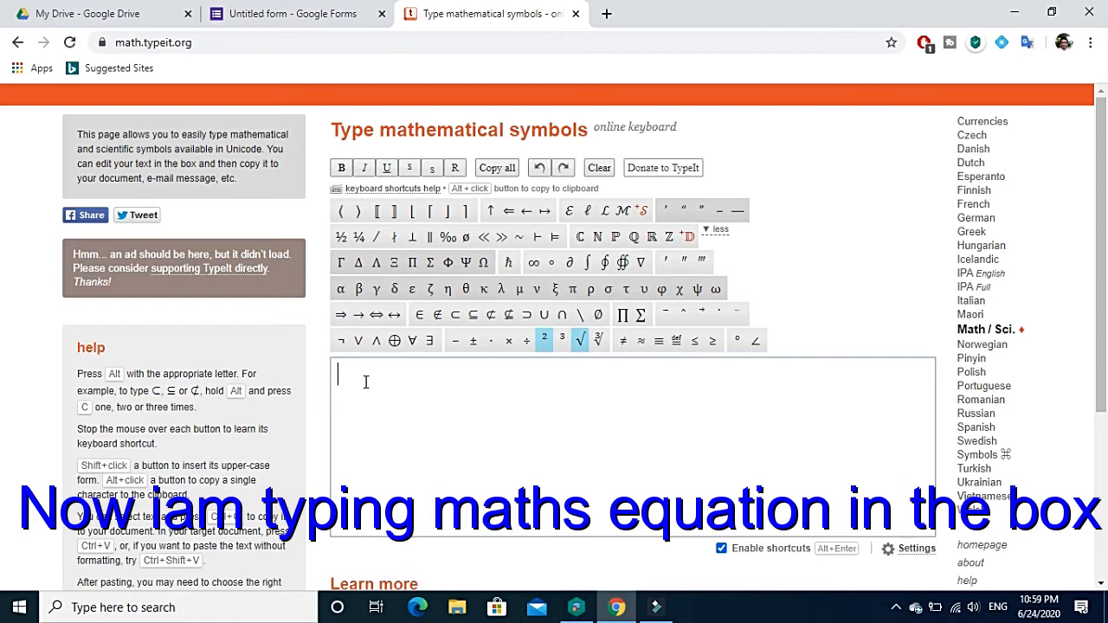
- Write "if ax²+bx+c" in the math keyboard's text box, using the superscript 2 symbol
{"action": "type", "text": "x"}
{"action": "left_click", "coordinate": [544, 340]}
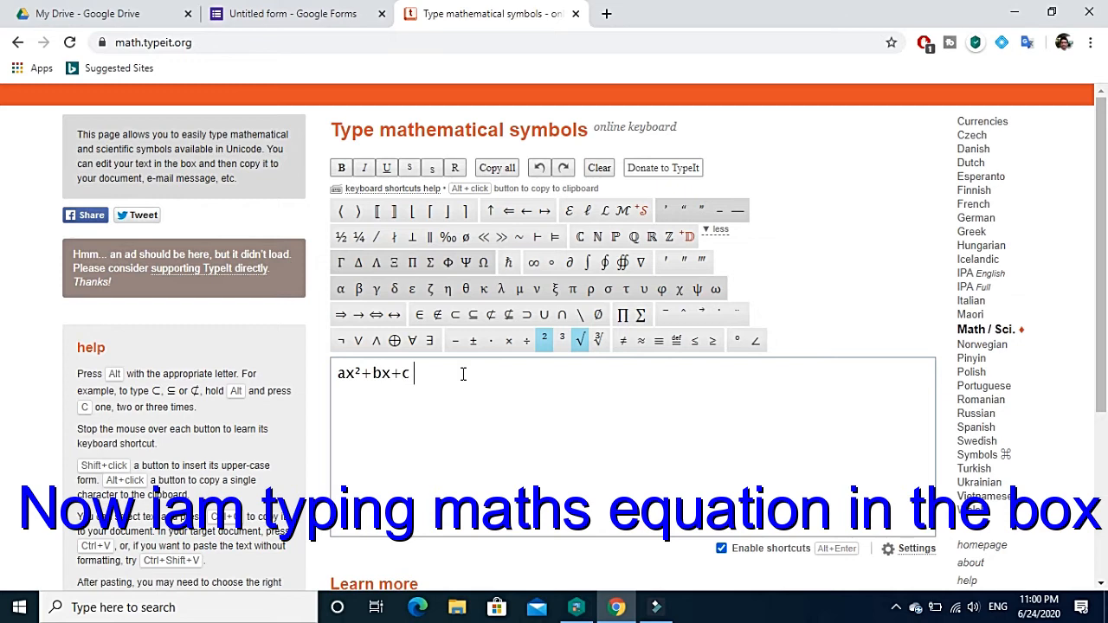
{"action": "left_click", "coordinate": [338, 373]}
{"action": "type", "text": "if"}
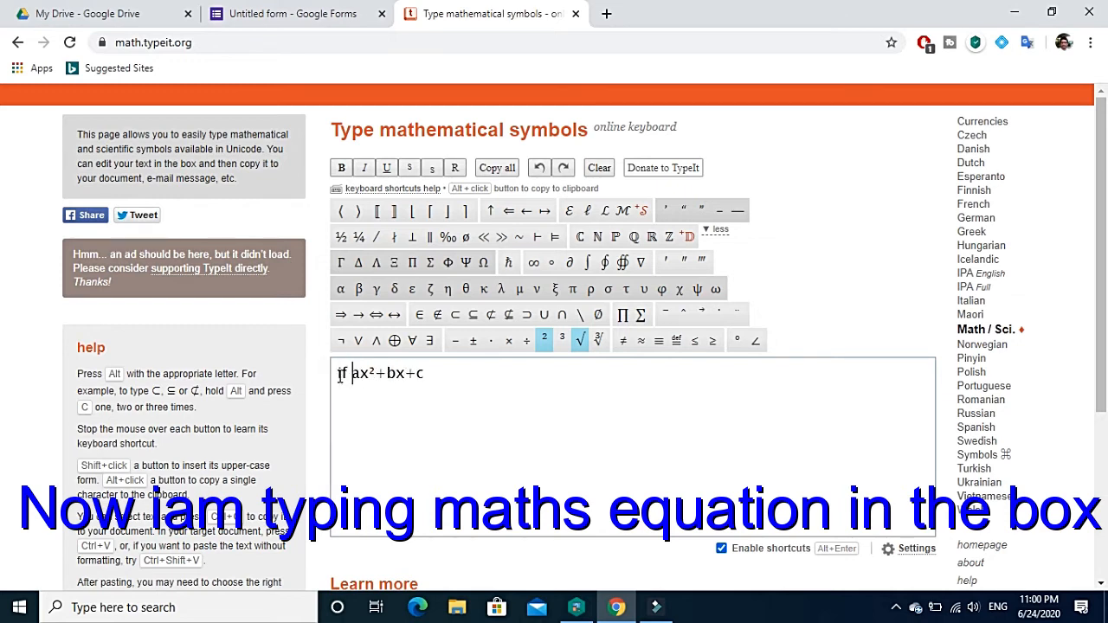
- Continue the question text after the expression with "roots are α and β", inserting the Greek symbols and spacing them correctly
{"action": "left_click", "coordinate": [451, 378]}
{"action": "left_click", "coordinate": [342, 289]}
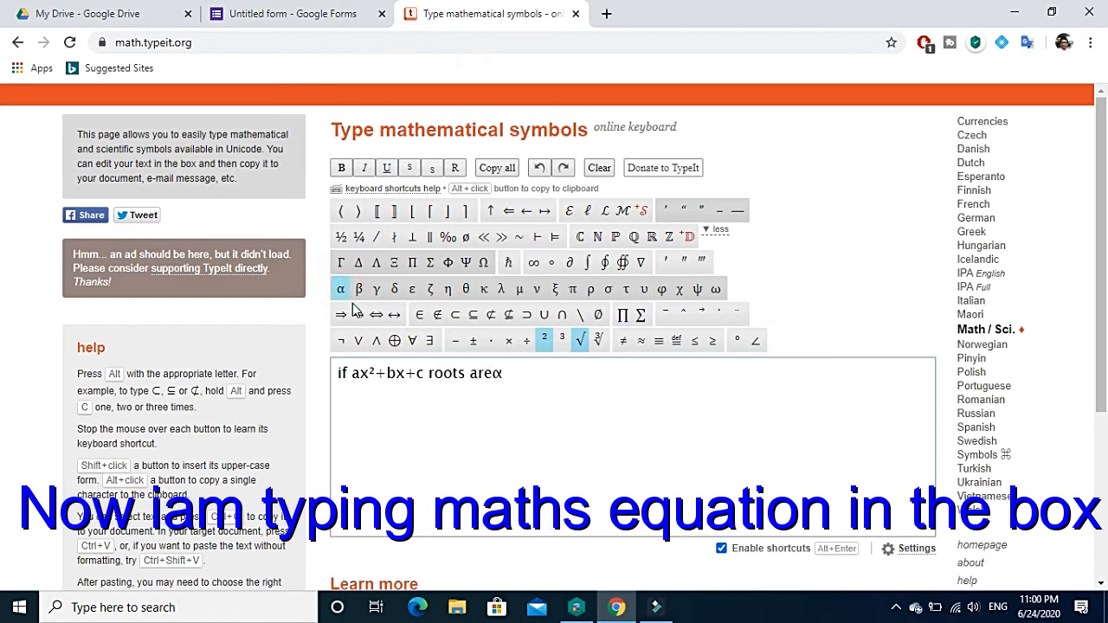
{"action": "left_click", "coordinate": [491, 373]}
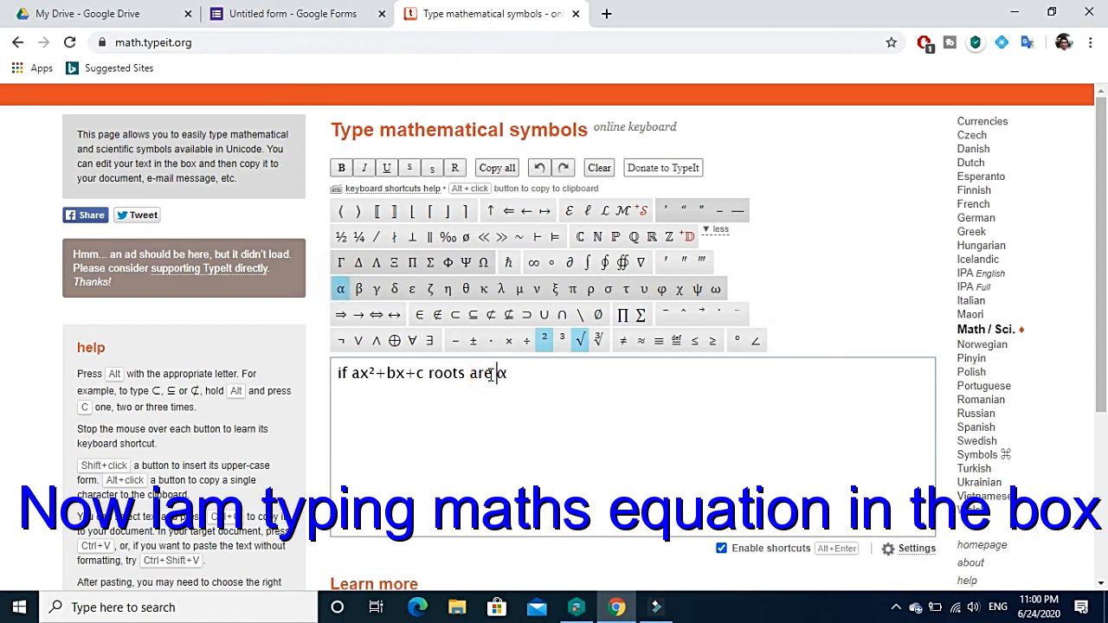
{"action": "left_click", "coordinate": [519, 385]}
{"action": "type", "text": "and"}
{"action": "left_click", "coordinate": [358, 288]}
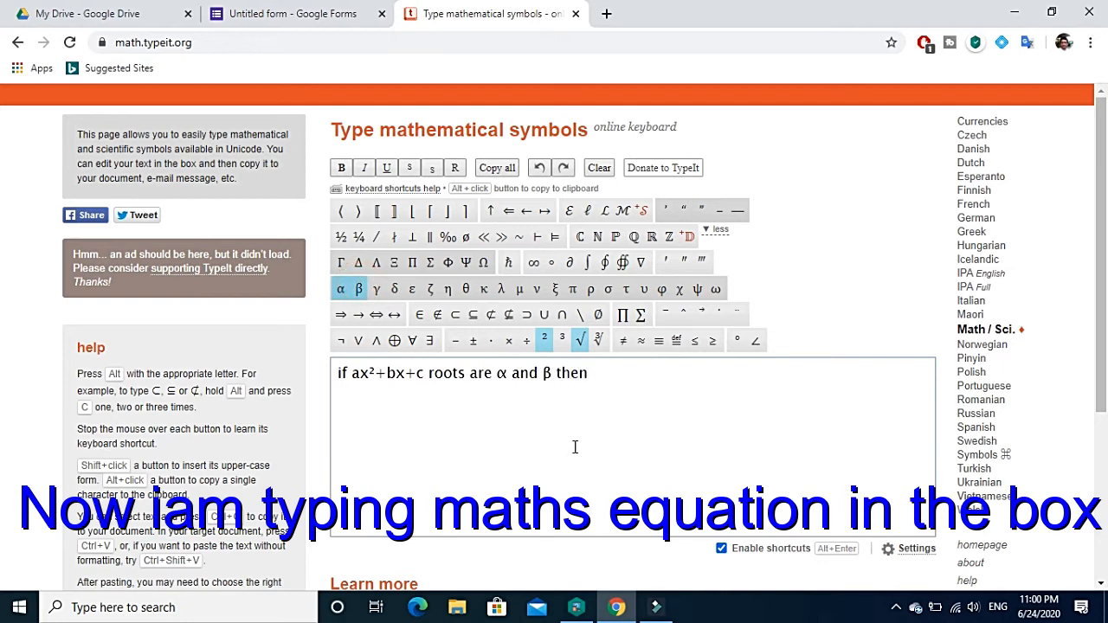
- Complete the question text with "then α+β ="
{"action": "type", "text": "then"}
{"action": "left_click", "coordinate": [340, 289]}
{"action": "type", "text": "+"}
{"action": "left_click", "coordinate": [359, 289]}
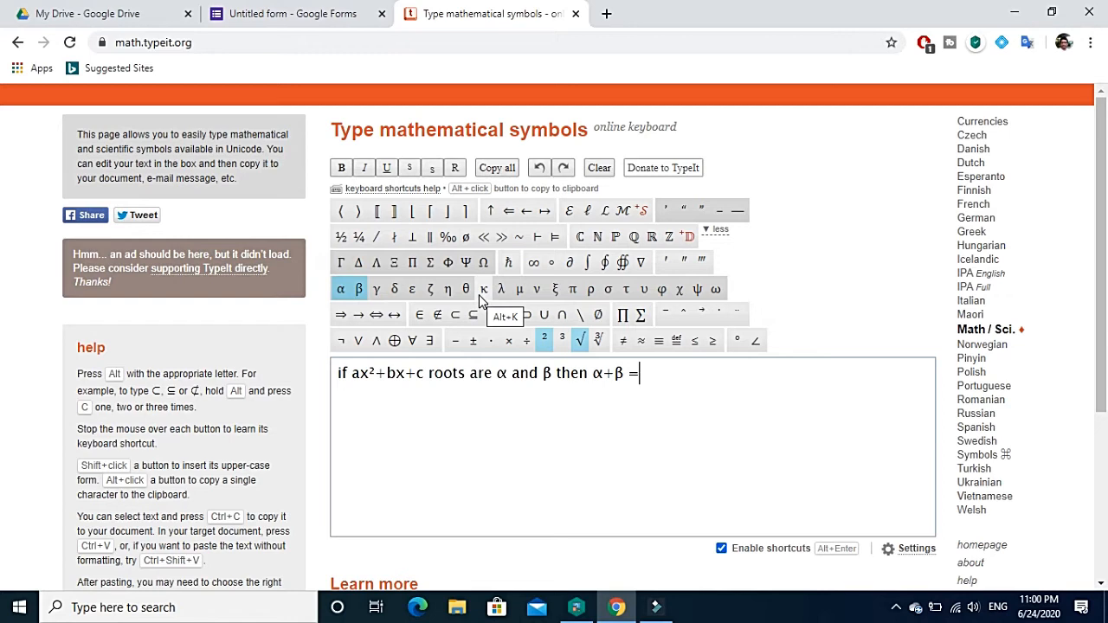
- Copy the whole equation text and paste it over "Untitled Question" in the form's first question
{"action": "left_click", "coordinate": [498, 168]}
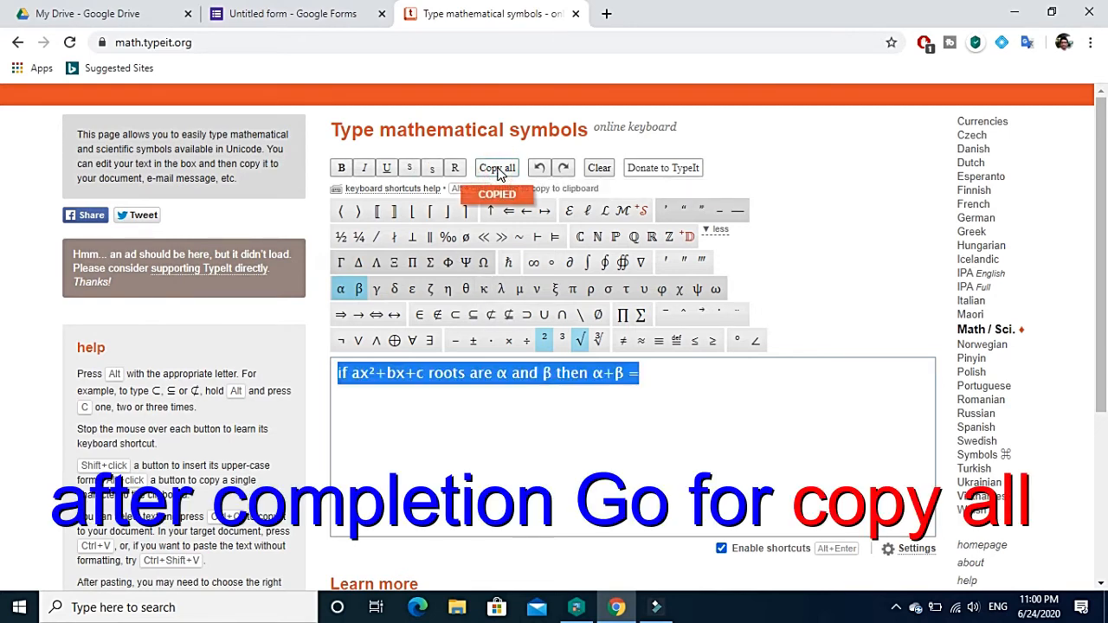
{"action": "left_click", "coordinate": [244, 12]}
{"action": "left_click", "coordinate": [382, 348]}
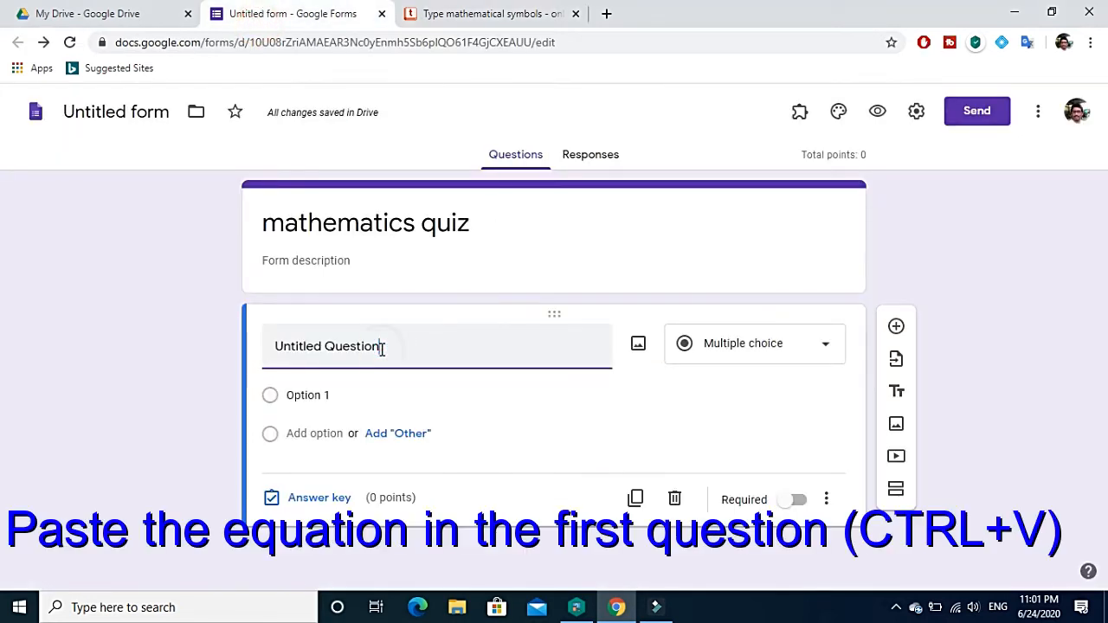
{"action": "key", "text": "BackSpace"}
{"action": "key", "text": "BackSpace"}
{"action": "key", "text": "BackSpace"}
{"action": "key", "text": "BackSpace"}
{"action": "key", "text": "BackSpace"}
{"action": "key", "text": "BackSpace"}
{"action": "key", "text": "BackSpace"}
{"action": "key", "text": "BackSpace"}
{"action": "key", "text": "BackSpace"}
{"action": "key", "text": "BackSpace"}
{"action": "key", "text": "BackSpace"}
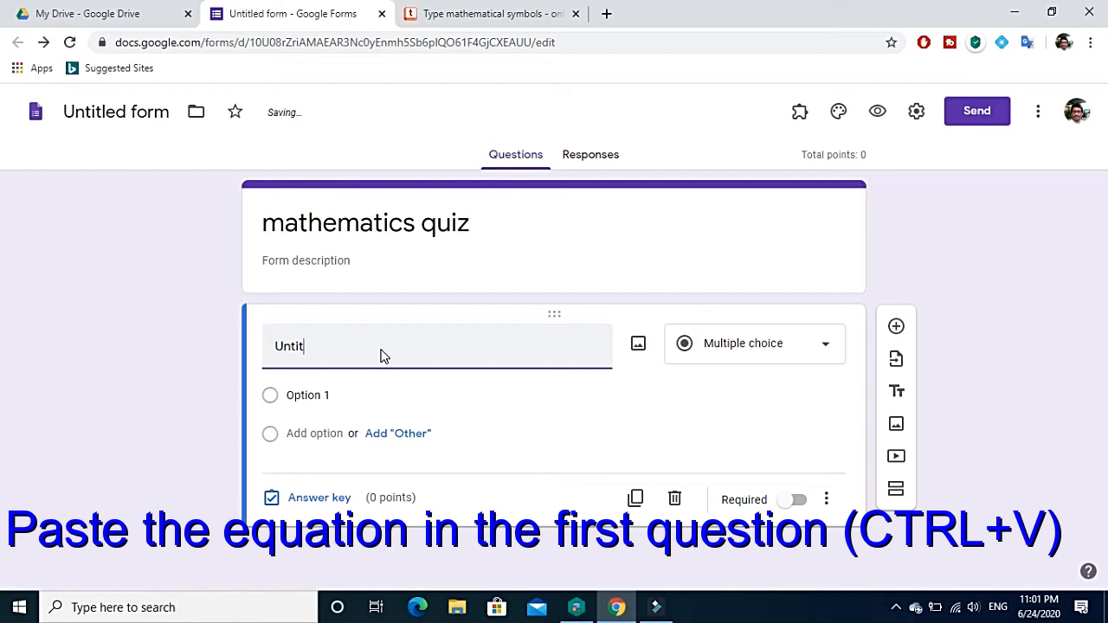
{"action": "key", "text": "BackSpace"}
{"action": "key", "text": "ctrl+v"}
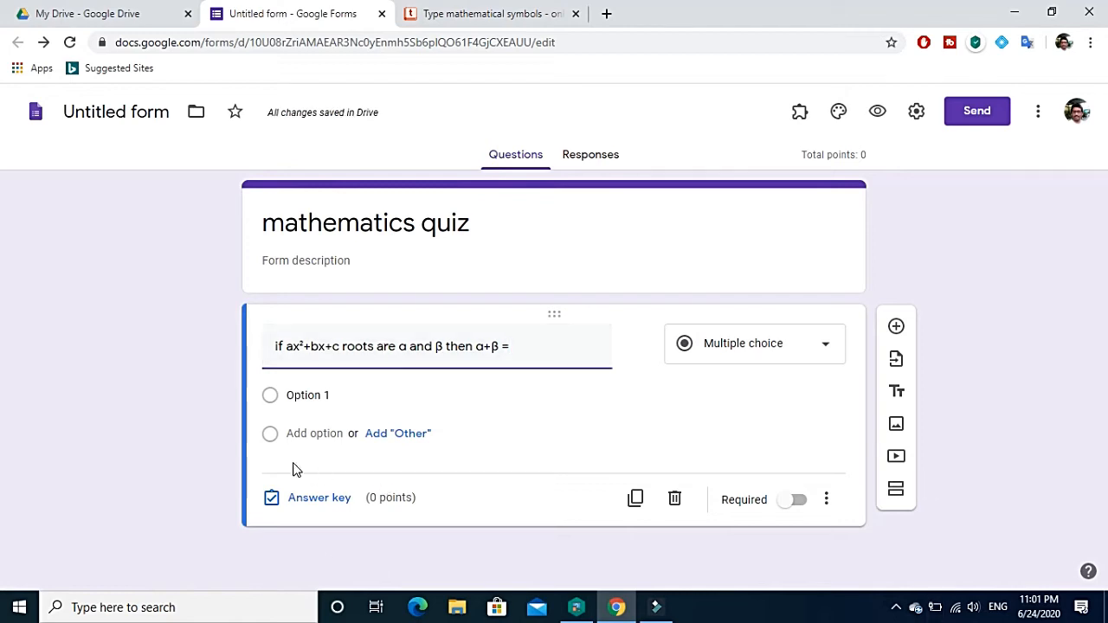
- Give the first question the four answer options -b/a, -c/a, -a/b and none
{"action": "left_click", "coordinate": [272, 398]}
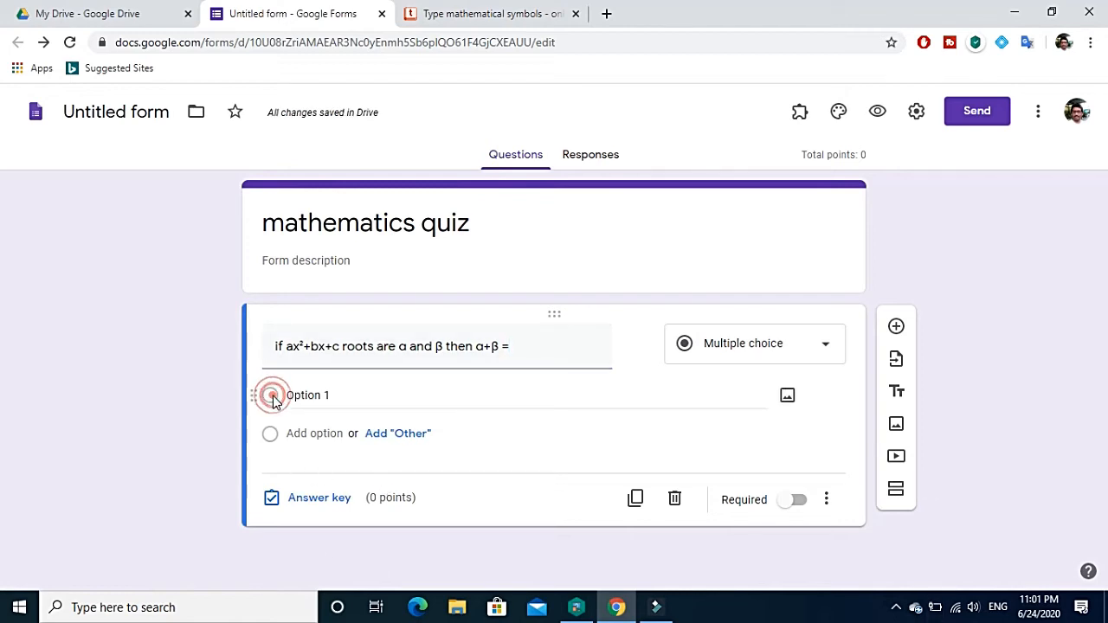
{"action": "left_click", "coordinate": [359, 398]}
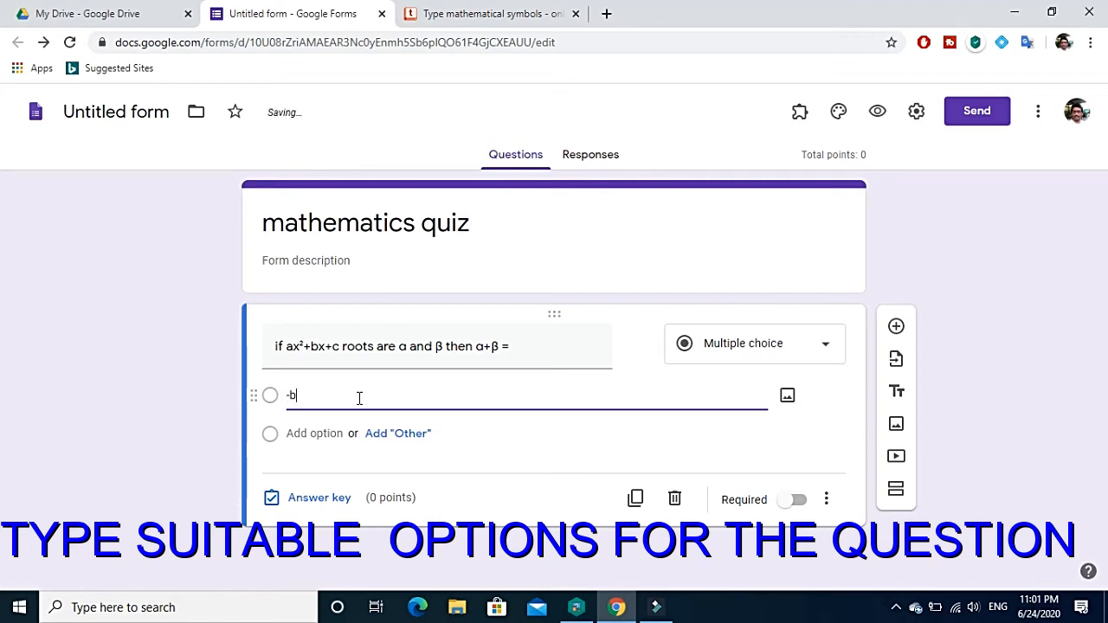
{"action": "type", "text": "/a"}
{"action": "left_click", "coordinate": [299, 432]}
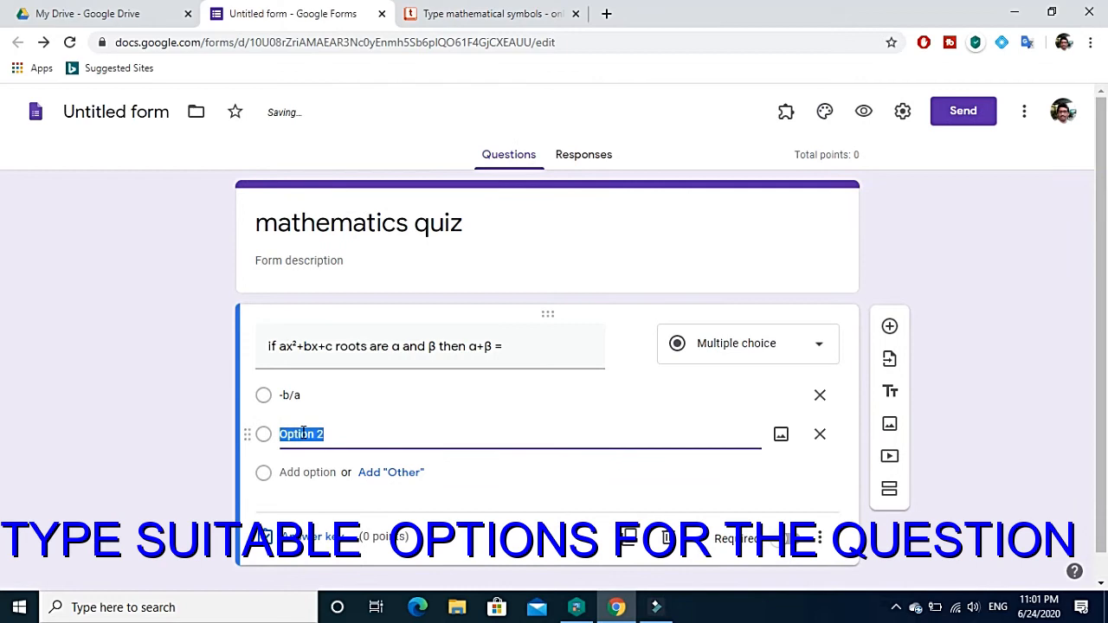
{"action": "type", "text": "-c/a"}
{"action": "left_click", "coordinate": [304, 472]}
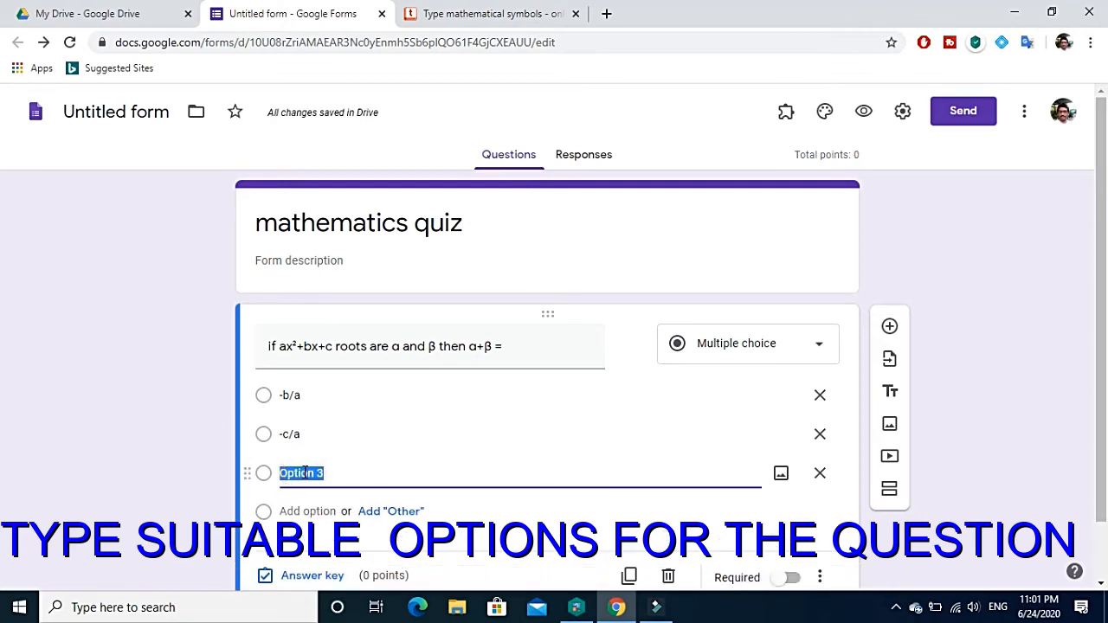
{"action": "type", "text": "-a/b"}
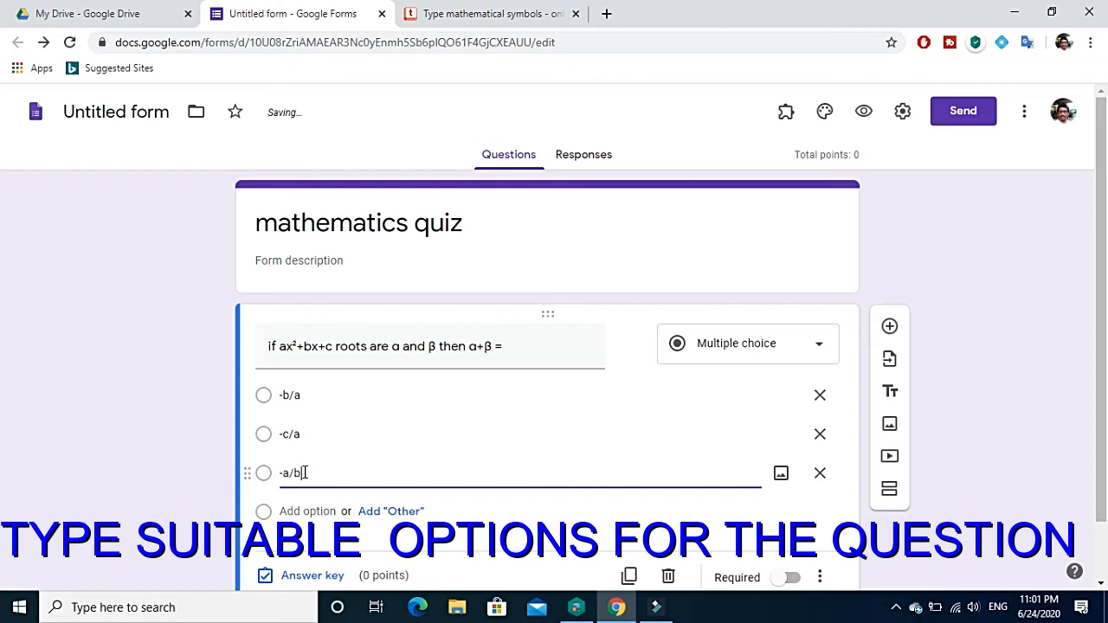
{"action": "left_click", "coordinate": [292, 512]}
{"action": "type", "text": "none"}
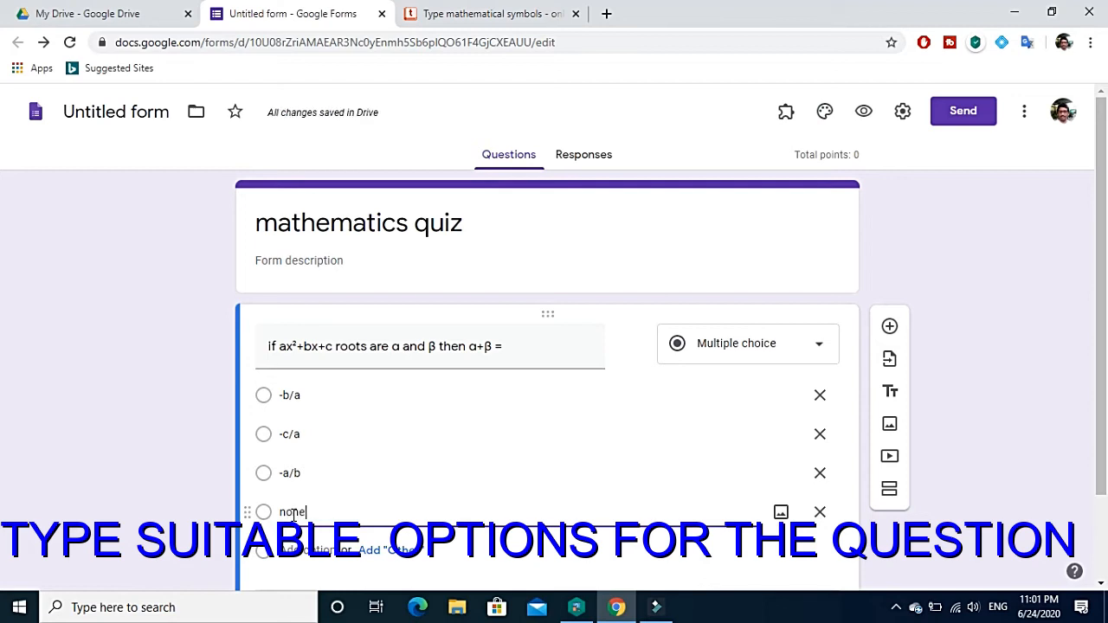
- Set -b/a as the correct answer in the first question's answer key
{"action": "scroll", "coordinate": [398, 450], "scroll_direction": "down", "scroll_amount": 1}
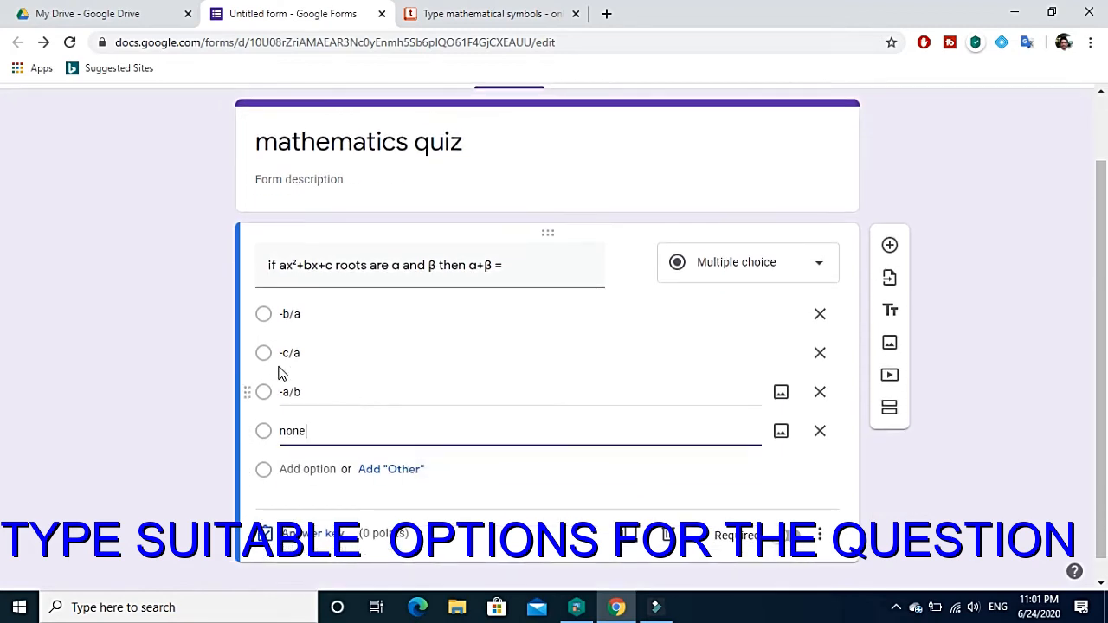
{"action": "left_click", "coordinate": [267, 316]}
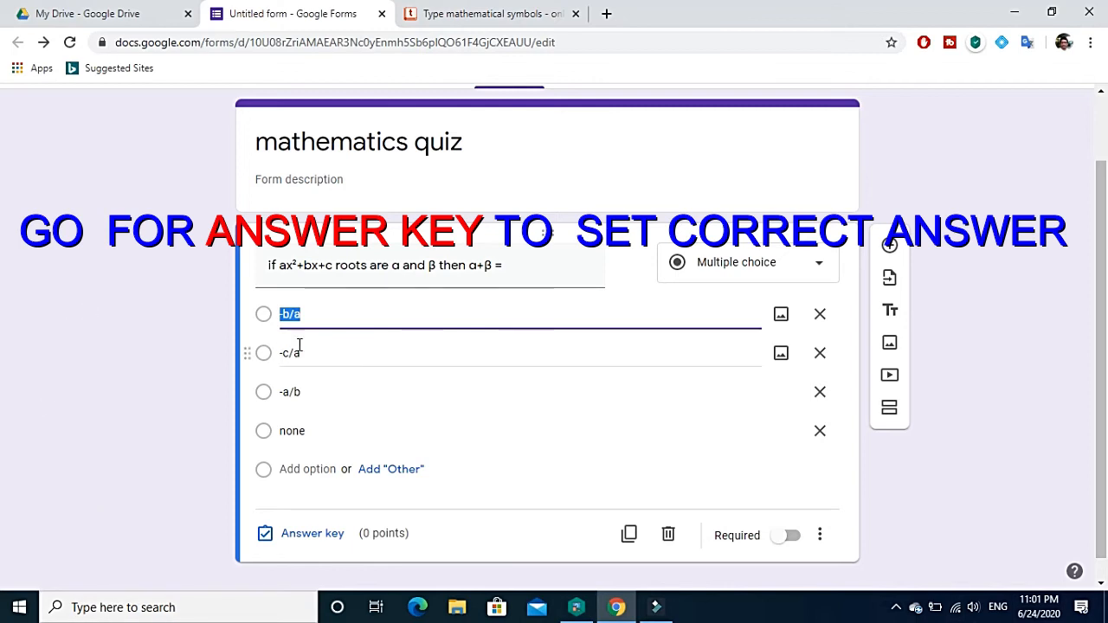
{"action": "left_click", "coordinate": [264, 536]}
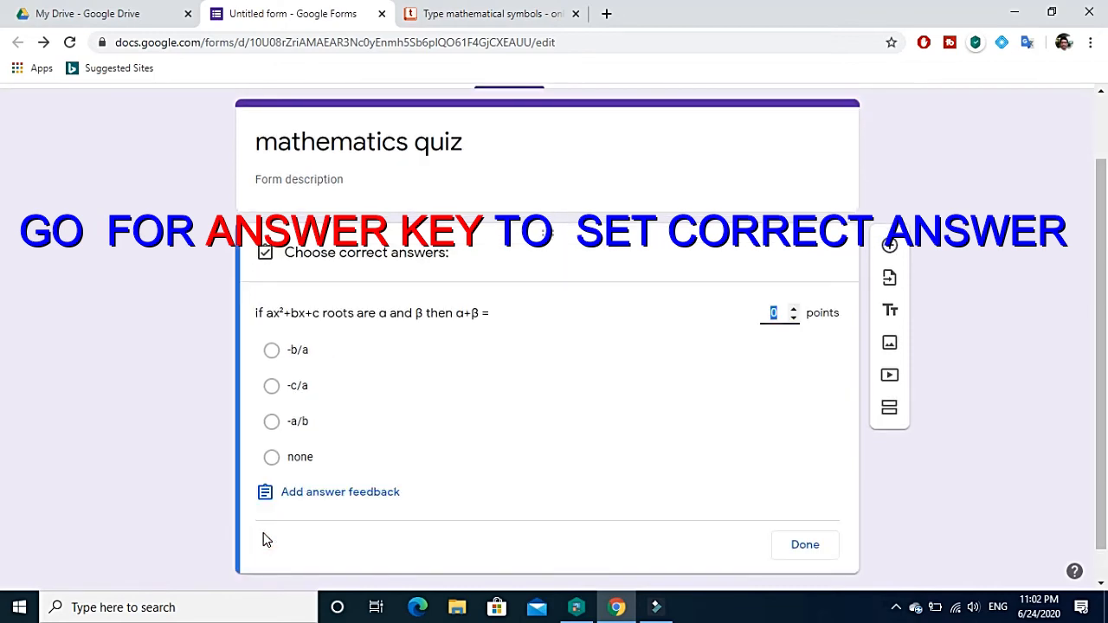
{"action": "left_click", "coordinate": [271, 349]}
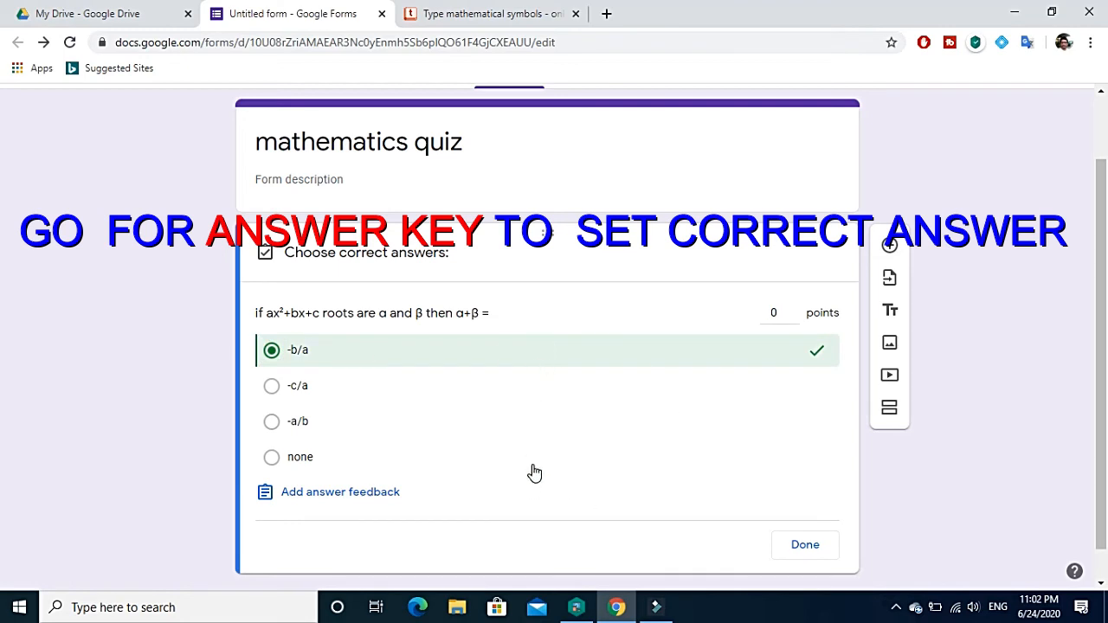
{"action": "scroll", "coordinate": [534, 472], "scroll_direction": "down", "scroll_amount": 1}
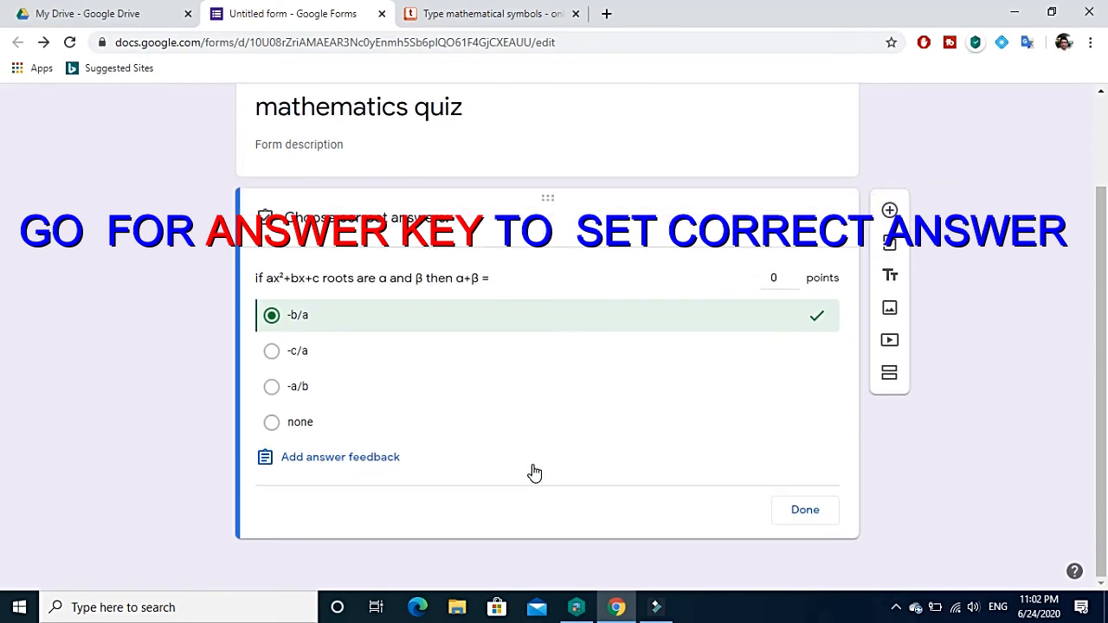
{"action": "left_click", "coordinate": [797, 514]}
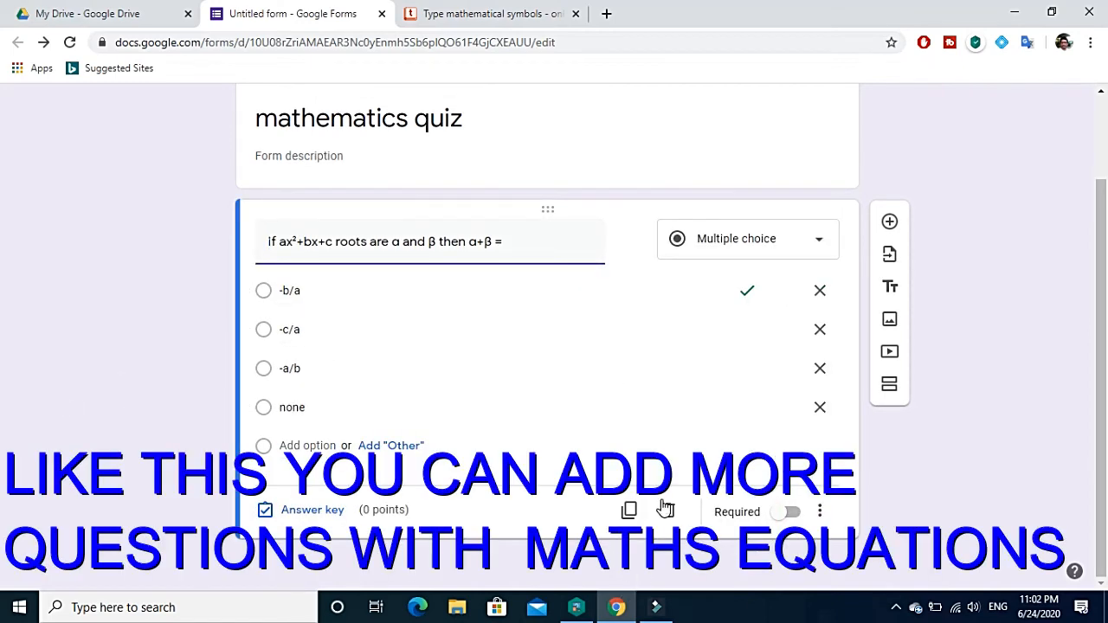
- Add a second question to the form, and replace the text in the TypeIt math keyboard with "if ax²+bx+c roots are α"
{"action": "left_click", "coordinate": [888, 221]}
{"action": "left_click", "coordinate": [489, 13]}
{"action": "key", "text": "Delete"}
{"action": "type", "text": "if ax"}
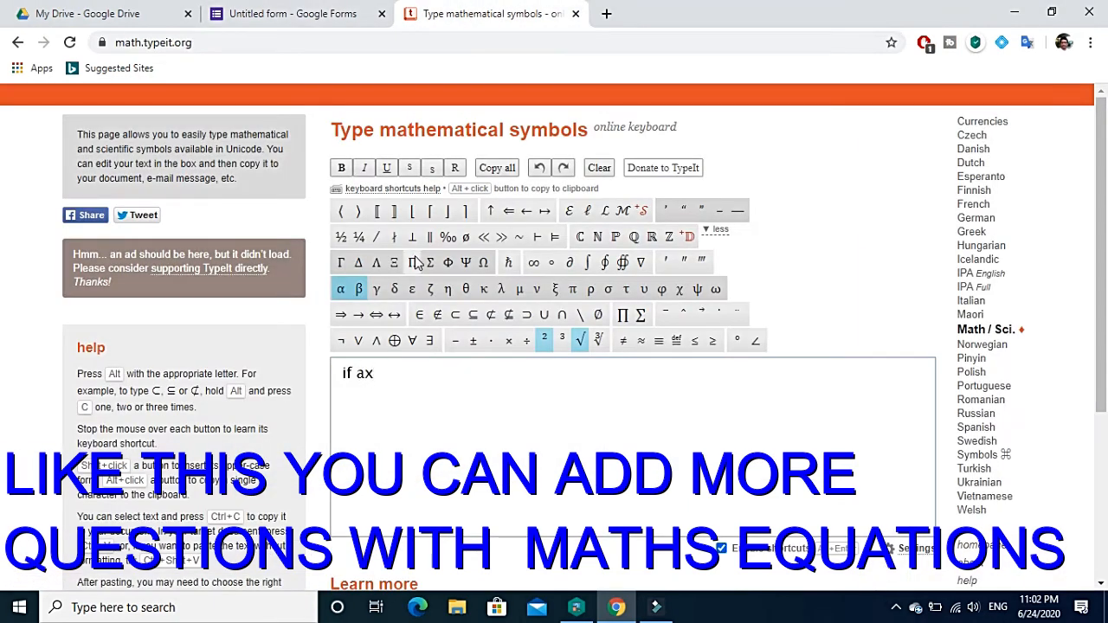
{"action": "left_click", "coordinate": [543, 339]}
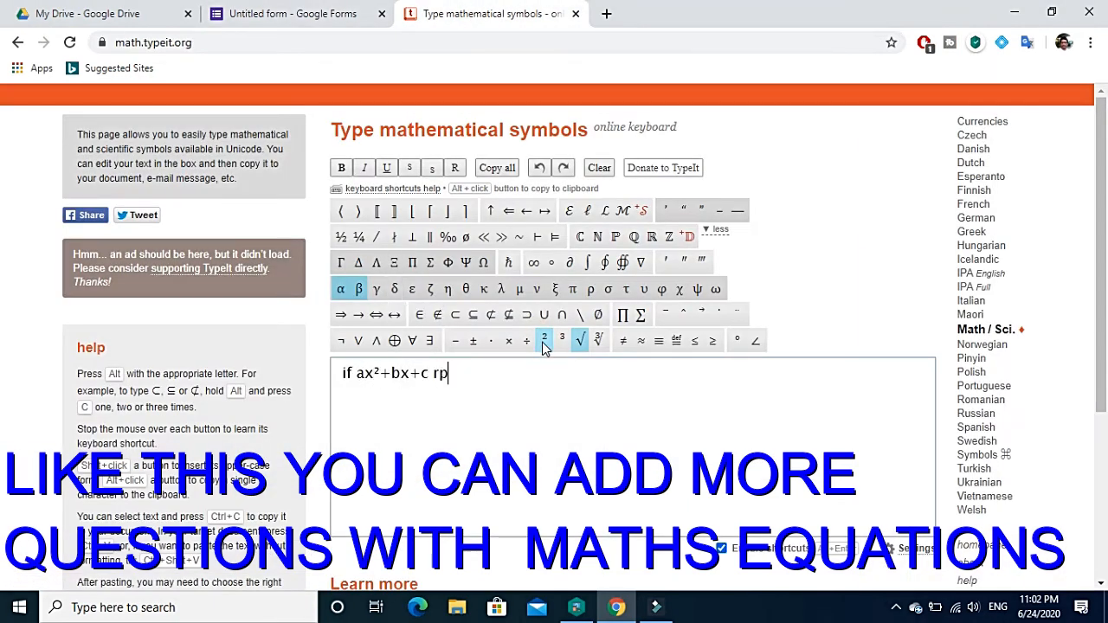
{"action": "left_click", "coordinate": [340, 288]}
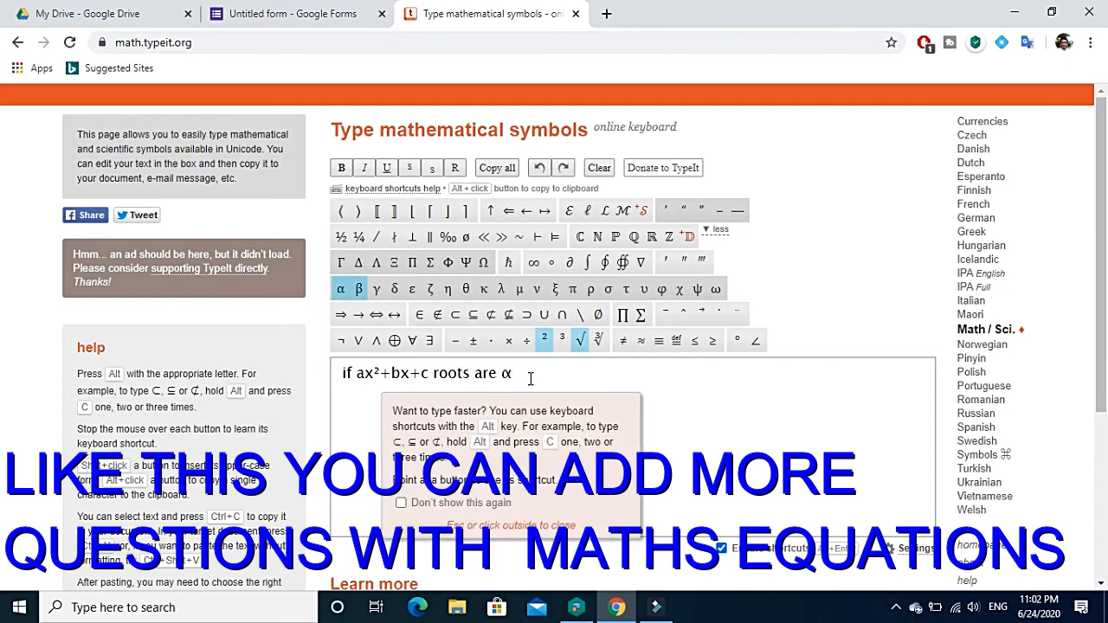
- Complete the equation text with "and β then αβ=", inserting the Greek symbols
{"action": "type", "text": "and"}
{"action": "left_click", "coordinate": [531, 377]}
{"action": "left_click", "coordinate": [359, 291]}
{"action": "type", "text": "then"}
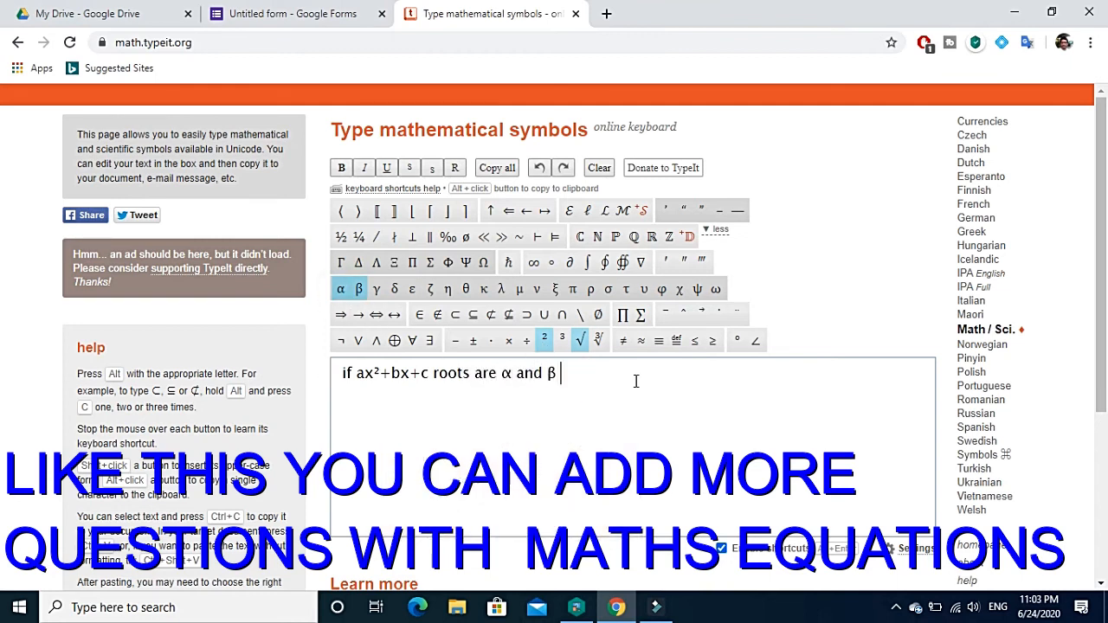
{"action": "left_click", "coordinate": [340, 293]}
{"action": "left_click", "coordinate": [362, 292]}
{"action": "type", "text": "="}
- Copy the whole equation text and paste it as the title of the form's second question
{"action": "left_click", "coordinate": [493, 169]}
{"action": "left_click", "coordinate": [255, 14]}
{"action": "left_click", "coordinate": [282, 467]}
{"action": "key", "text": "ctrl+v"}
- Number the two questions by putting "1." before the first title and "2." before the second
{"action": "left_click", "coordinate": [257, 226]}
{"action": "left_click", "coordinate": [257, 226]}
{"action": "type", "text": "1."}
{"action": "scroll", "coordinate": [354, 440], "scroll_direction": "down", "scroll_amount": 1}
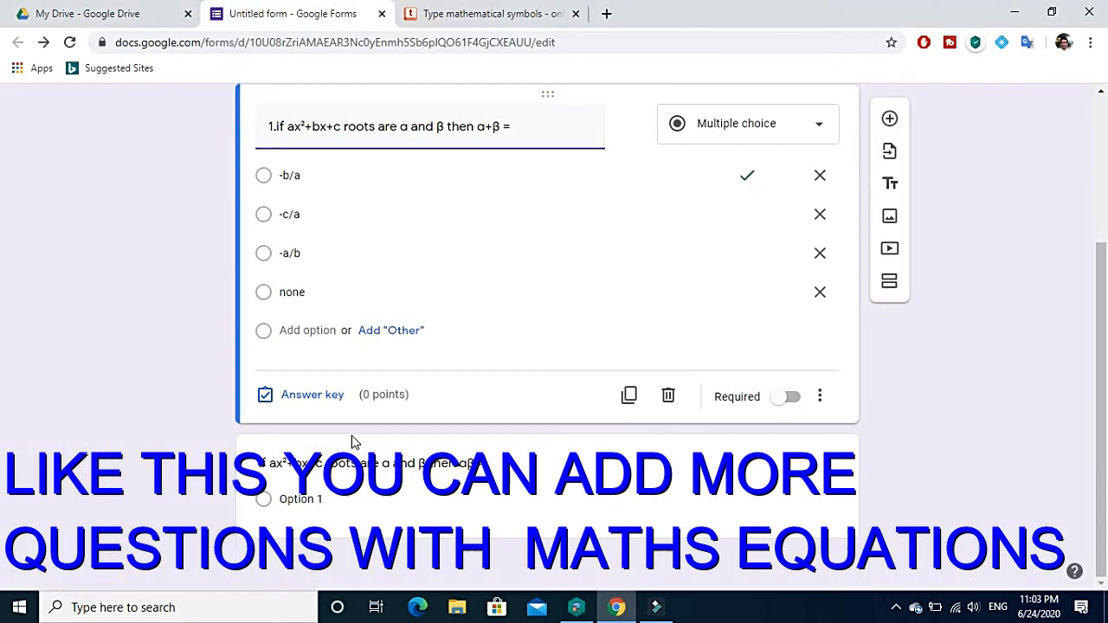
{"action": "left_click", "coordinate": [262, 357]}
{"action": "type", "text": "2."}
- Give the second question the four answer options -c/a, -a/b, c/a and none
{"action": "left_click", "coordinate": [300, 406]}
{"action": "type", "text": "-c/a"}
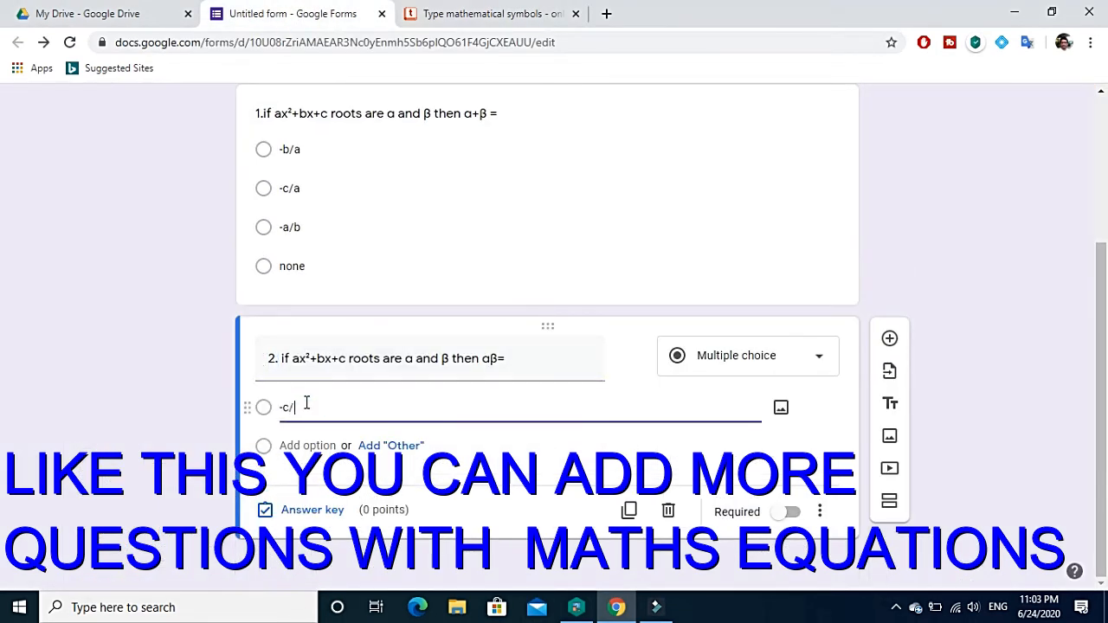
{"action": "key", "text": "Return"}
{"action": "type", "text": "-a/b"}
{"action": "key", "text": "Return"}
{"action": "type", "text": "c/a"}
{"action": "key", "text": "Return"}
{"action": "type", "text": "none"}
- Set c/a as the correct answer in the second question's answer key
{"action": "scroll", "coordinate": [424, 492], "scroll_direction": "down", "scroll_amount": 1}
{"action": "left_click", "coordinate": [312, 509]}
{"action": "left_click", "coordinate": [272, 397]}
{"action": "left_click", "coordinate": [801, 521]}
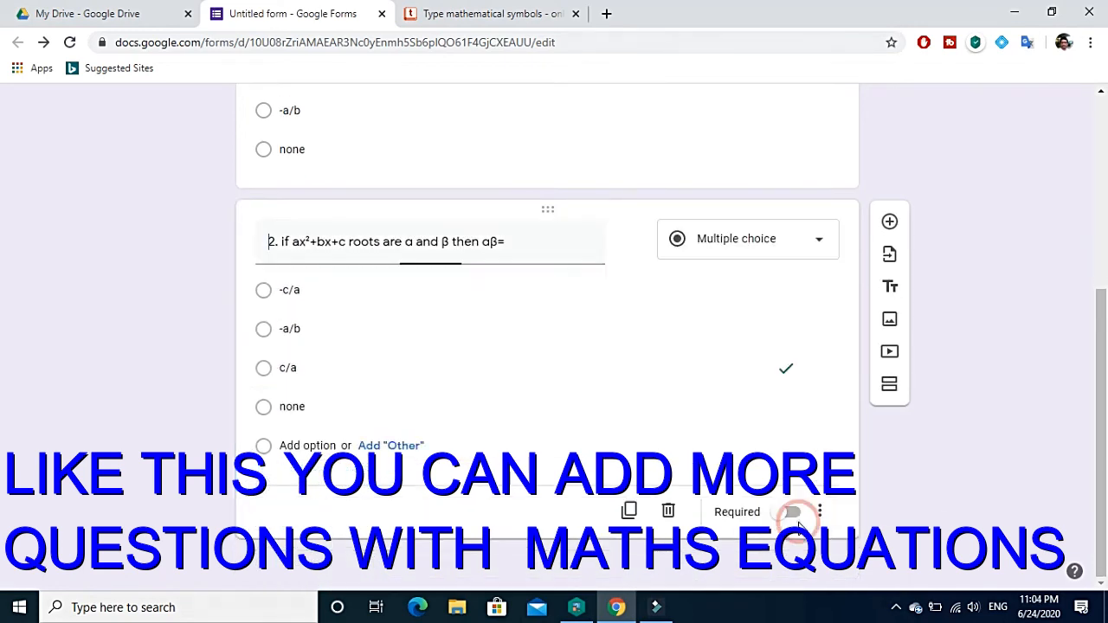
- Change the expression in the math keyboard's text to ax²-bx-c and copy the whole text for the form
{"action": "scroll", "coordinate": [693, 363], "scroll_direction": "up", "scroll_amount": 3}
{"action": "left_click", "coordinate": [505, 12]}
{"action": "left_click", "coordinate": [543, 405]}
{"action": "left_click", "coordinate": [419, 372]}
{"action": "key", "text": "BackSpace"}
{"action": "type", "text": "-"}
{"action": "left_click", "coordinate": [388, 372]}
{"action": "key", "text": "BackSpace"}
{"action": "type", "text": "-"}
{"action": "left_click", "coordinate": [497, 167]}
{"action": "left_click", "coordinate": [294, 14]}
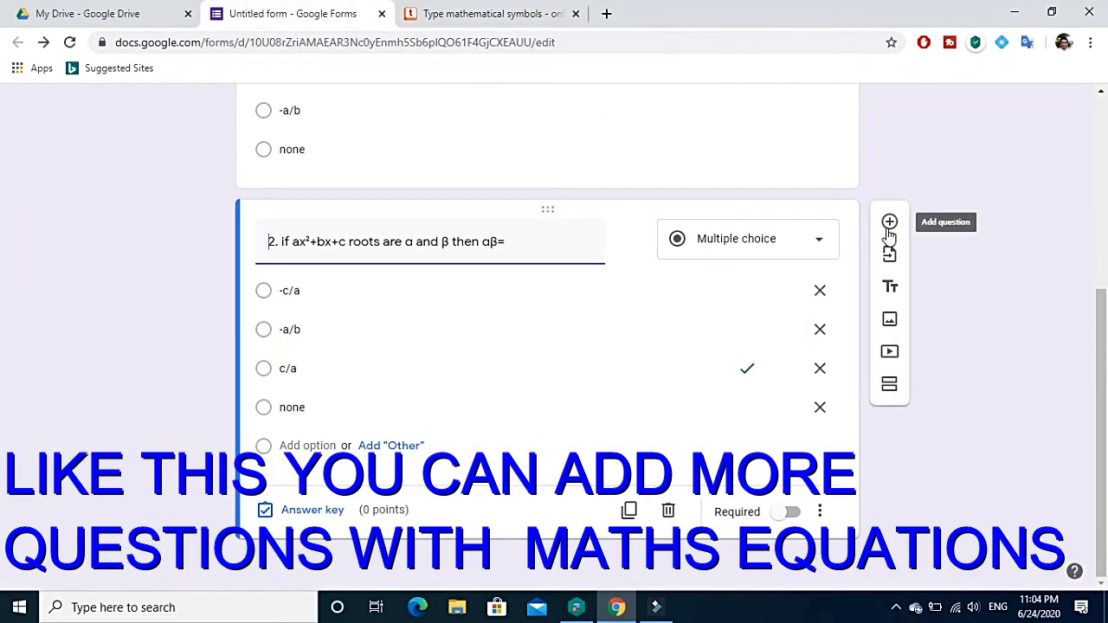
- Add a third question titled "3. if ax²-bx-c roots are α and β then α+β=", using the copied text and inserting the plus sign
{"action": "left_click", "coordinate": [888, 223]}
{"action": "type", "text": "3."}
{"action": "key", "text": "ctrl+v"}
{"action": "left_click", "coordinate": [486, 358]}
{"action": "type", "text": "+"}
- Give the third question the four answer options -a/b, -b/a, b/a and c/a
{"action": "left_click", "coordinate": [295, 407]}
{"action": "type", "text": "-a/b"}
{"action": "left_click", "coordinate": [303, 445]}
{"action": "type", "text": "-b/a"}
{"action": "key", "text": "Return"}
{"action": "type", "text": "b"}
{"action": "left_click", "coordinate": [313, 524]}
{"action": "type", "text": "c/a"}
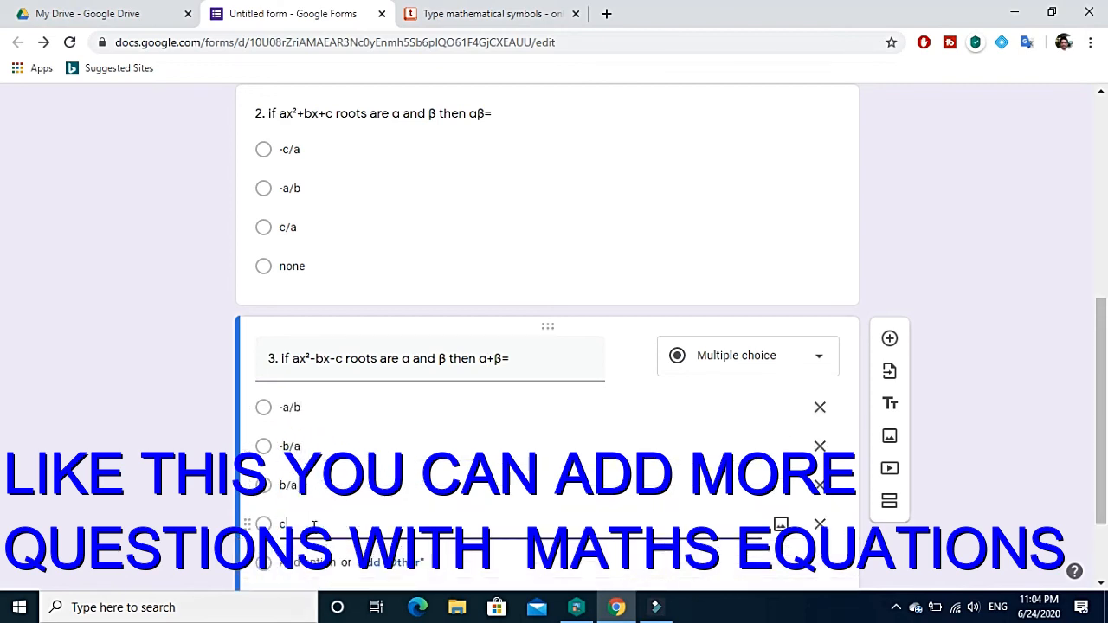
- Set b/a as the correct answer in the third question's answer key
{"action": "scroll", "coordinate": [390, 502], "scroll_direction": "down", "scroll_amount": 2}
{"action": "left_click", "coordinate": [321, 510]}
{"action": "left_click", "coordinate": [272, 398]}
{"action": "left_click", "coordinate": [810, 523]}
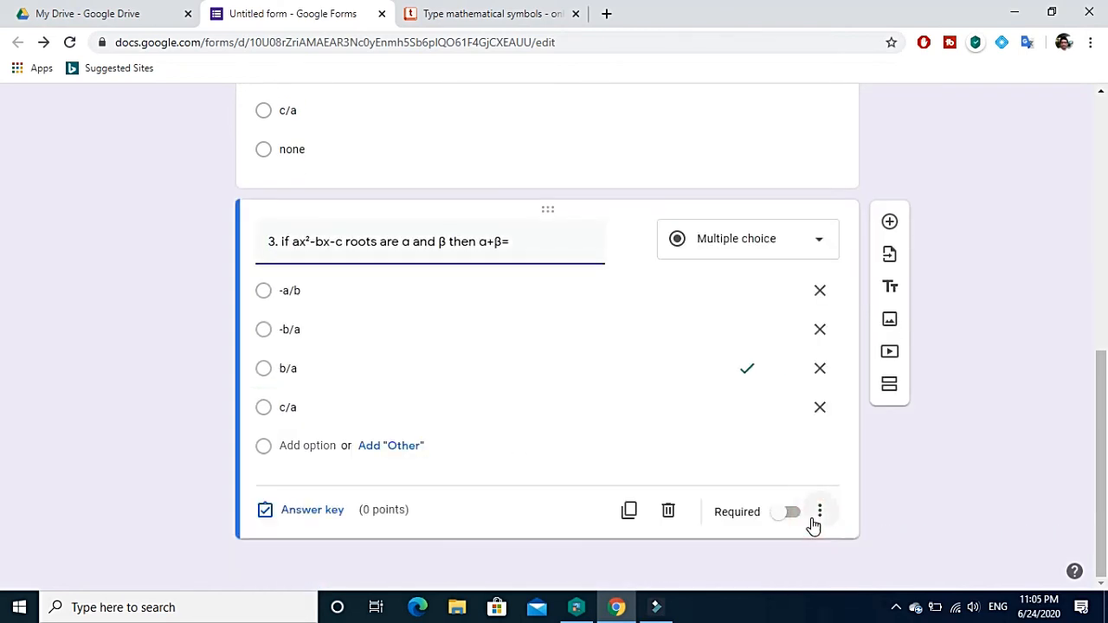
- Rename the untitled form file as "mathematics quiz"
{"action": "scroll", "coordinate": [611, 416], "scroll_direction": "up", "scroll_amount": 6}
{"action": "scroll", "coordinate": [611, 416], "scroll_direction": "up", "scroll_amount": 1}
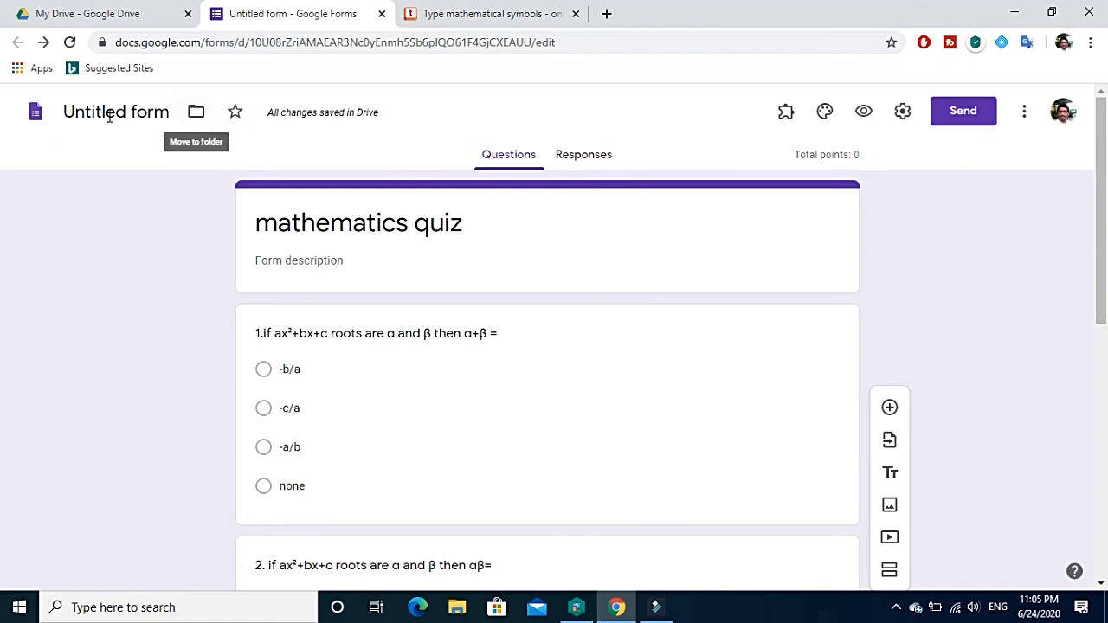
{"action": "left_click", "coordinate": [137, 117]}
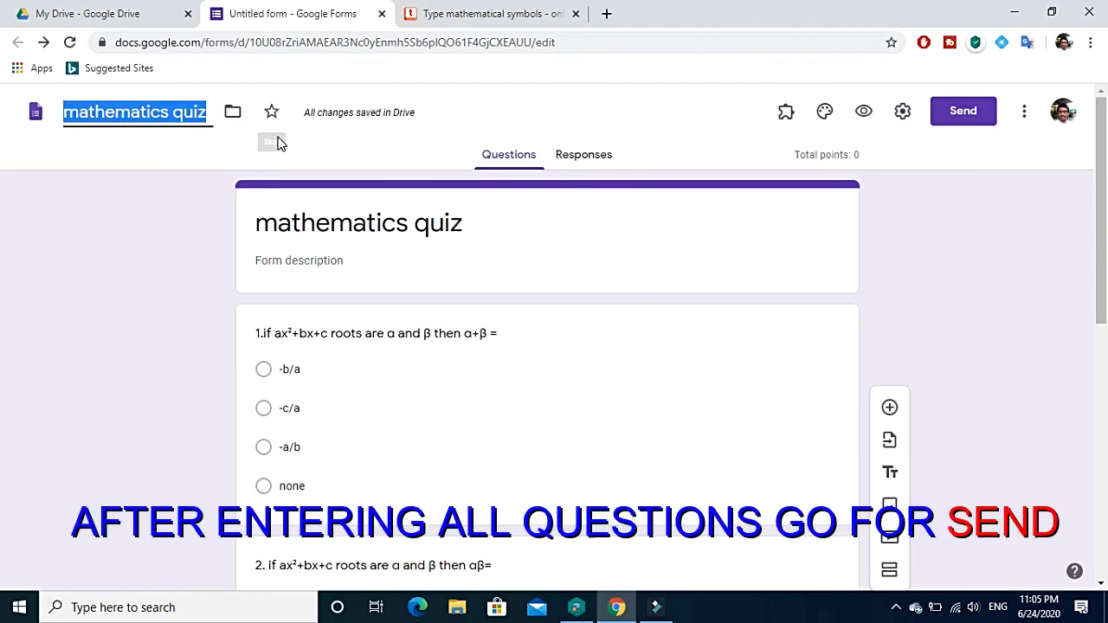
{"action": "left_click", "coordinate": [188, 157]}
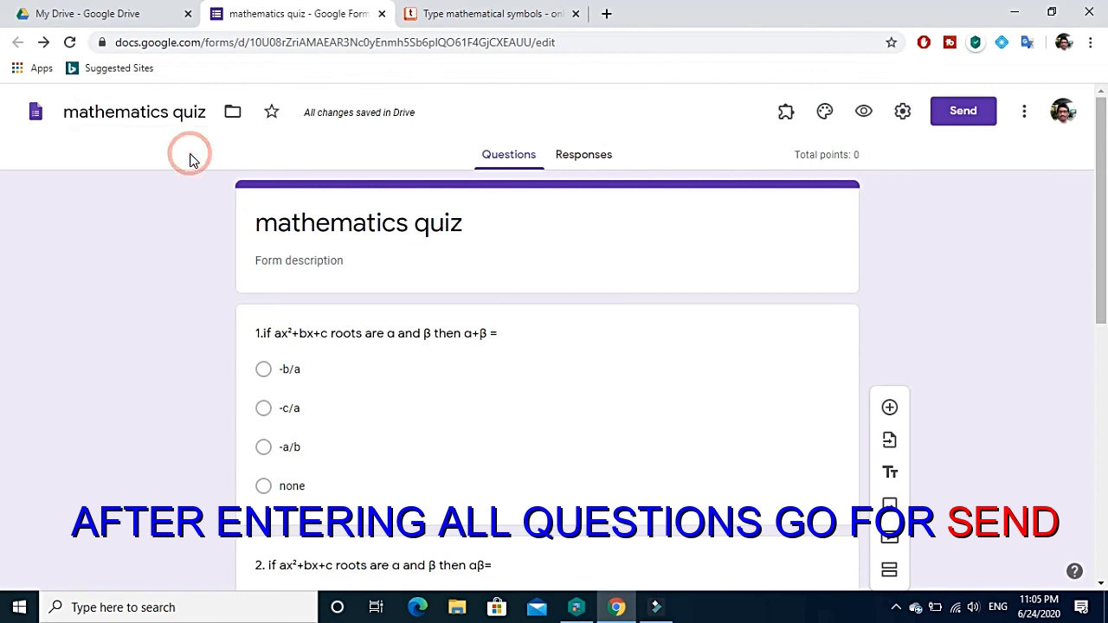
- Choose to send the form by link, shorten the URL and copy it
{"action": "left_click", "coordinate": [966, 116]}
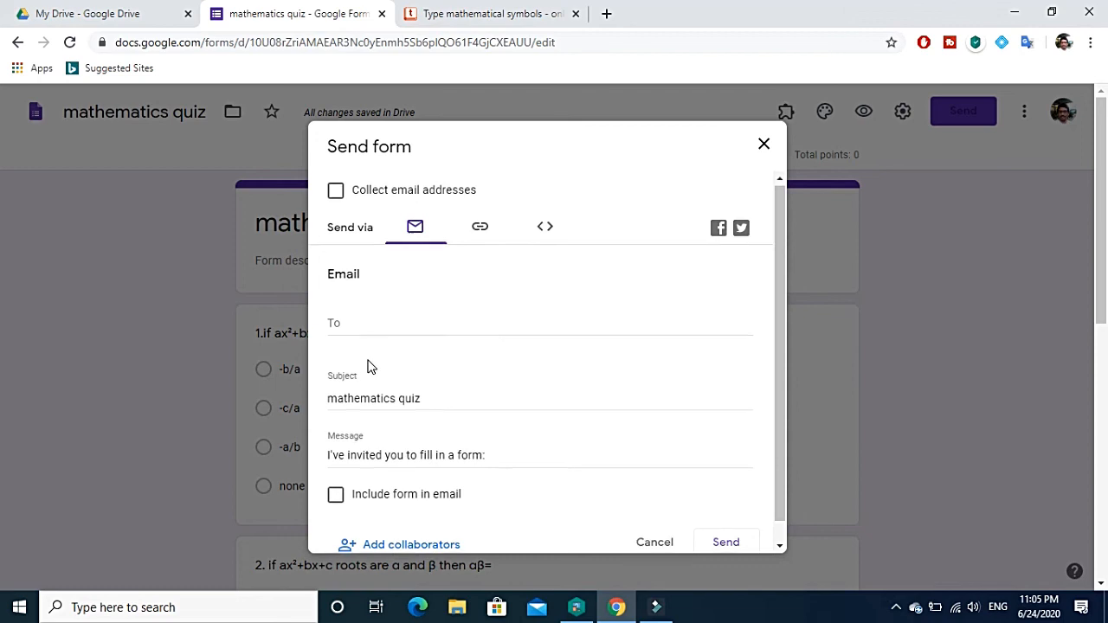
{"action": "scroll", "coordinate": [370, 367], "scroll_direction": "down", "scroll_amount": 1}
{"action": "left_click", "coordinate": [483, 208]}
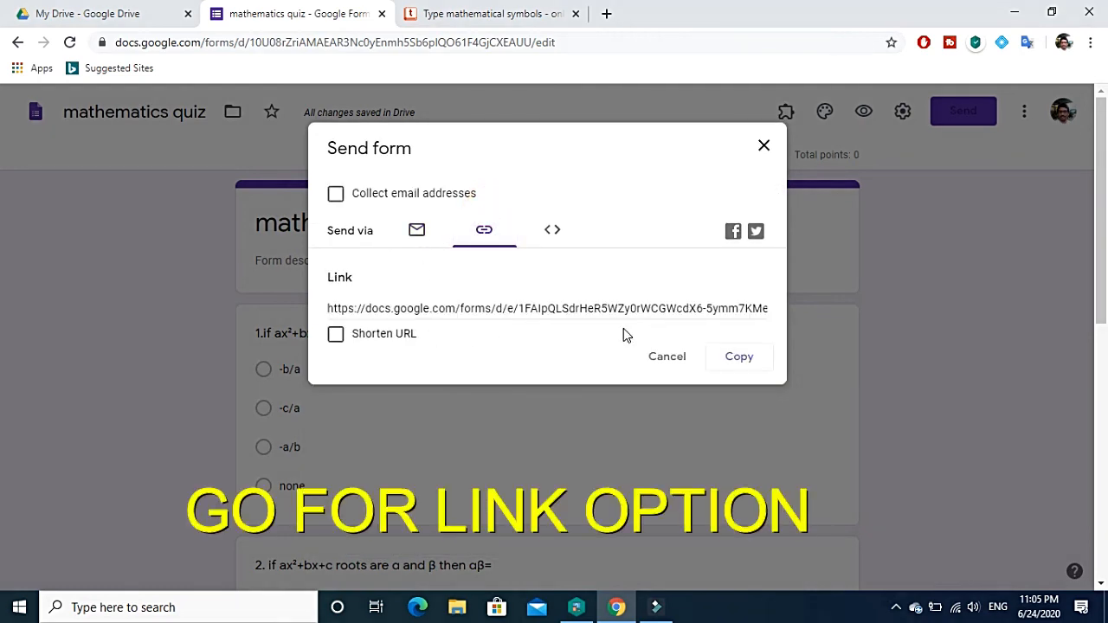
{"action": "left_click", "coordinate": [337, 340]}
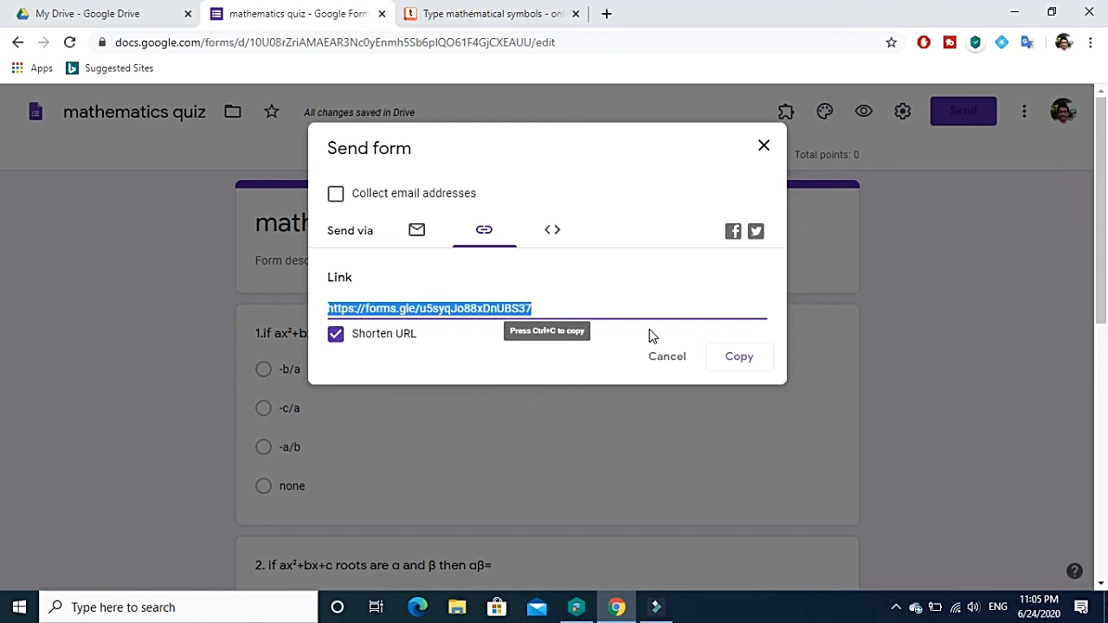
{"action": "left_click", "coordinate": [745, 365]}
- Open the copied form link in a new browser tab and look through the finished quiz
{"action": "left_click", "coordinate": [606, 13]}
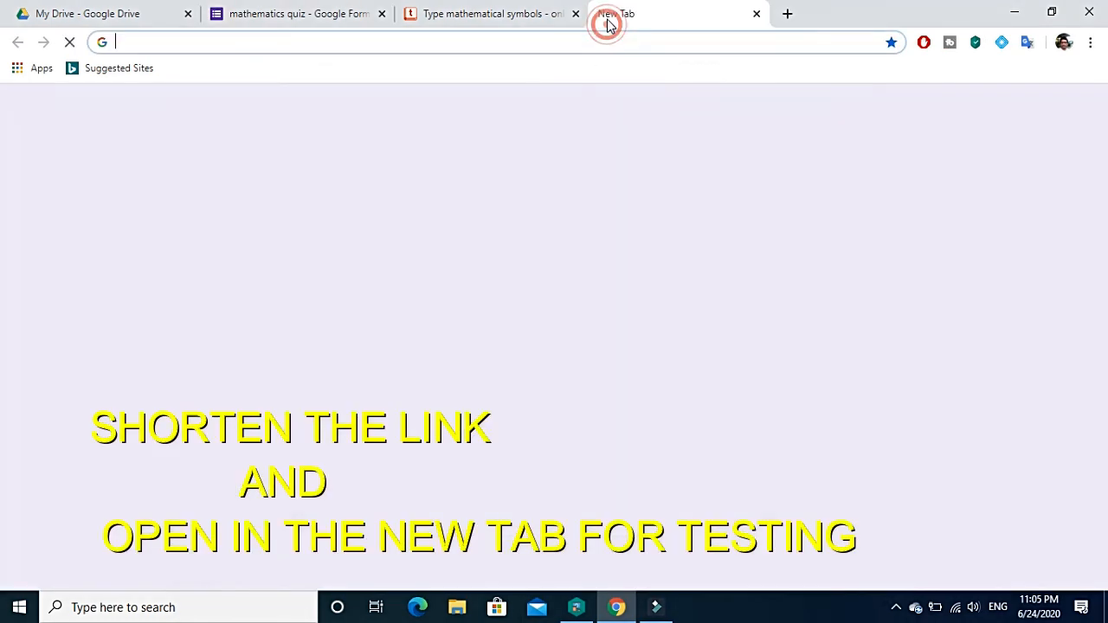
{"action": "left_click", "coordinate": [605, 39]}
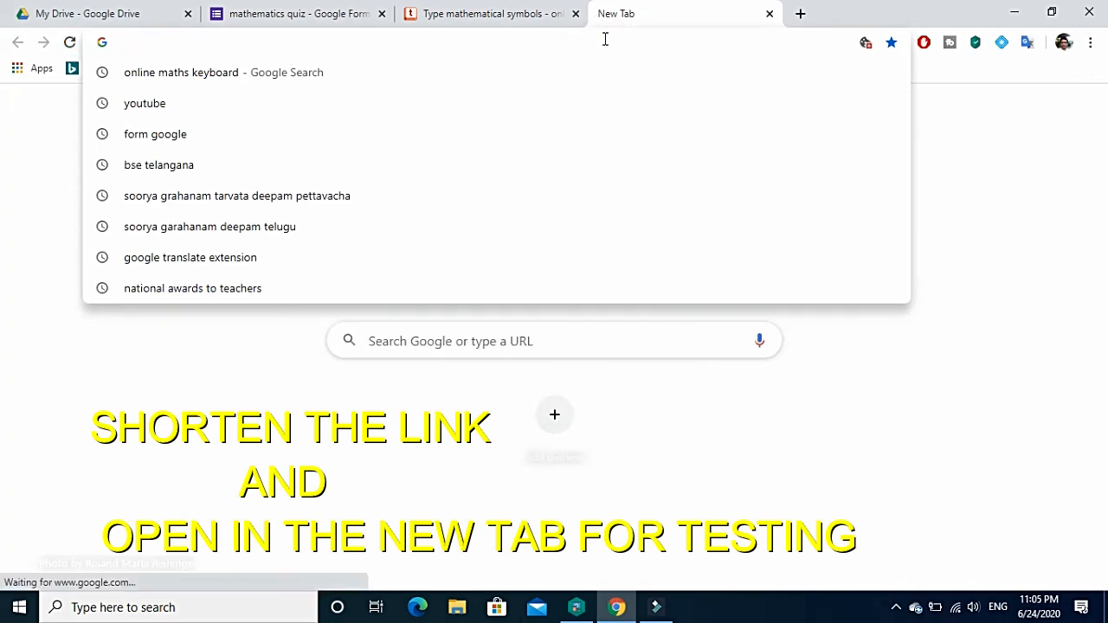
{"action": "key", "text": "ctrl+v"}
{"action": "key", "text": "Return"}
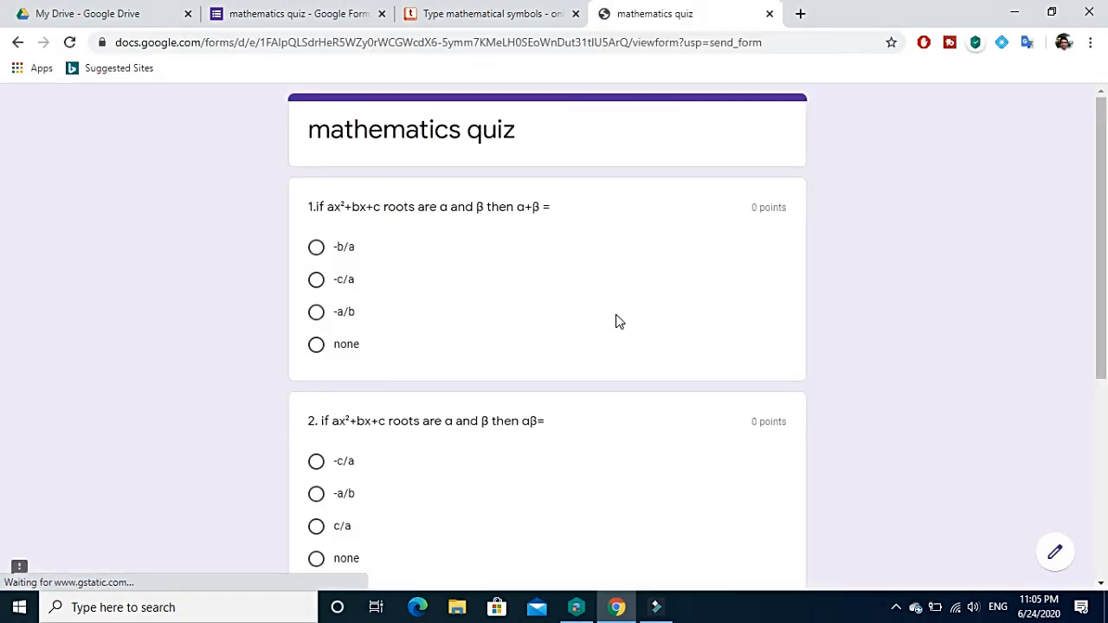
{"action": "scroll", "coordinate": [579, 272], "scroll_direction": "down", "scroll_amount": 5}
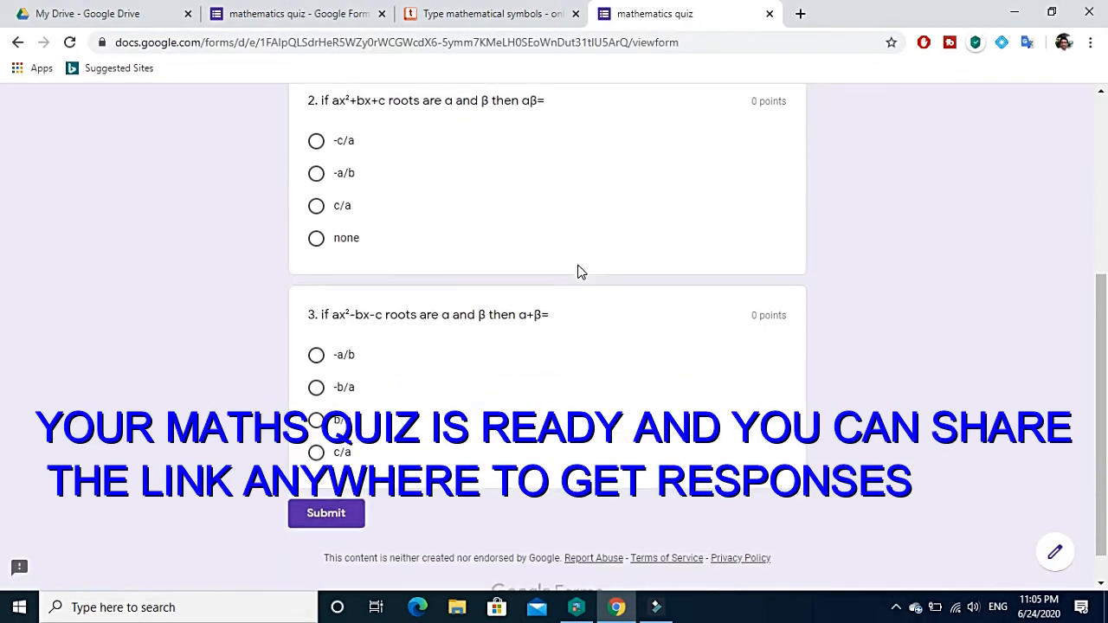
{"action": "scroll", "coordinate": [580, 272], "scroll_direction": "up", "scroll_amount": 5}
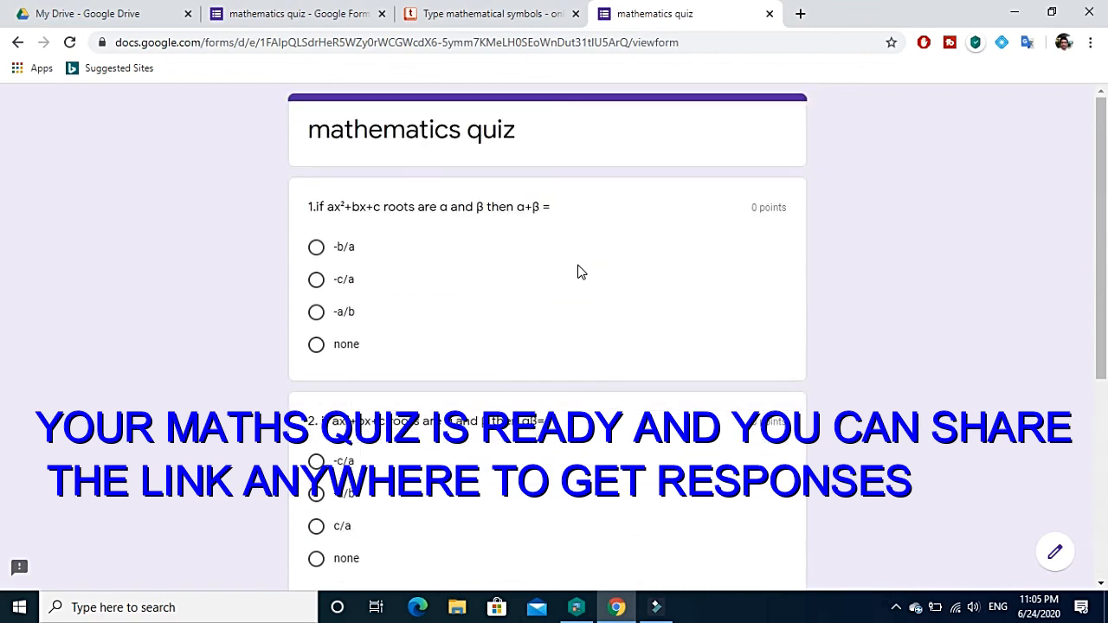